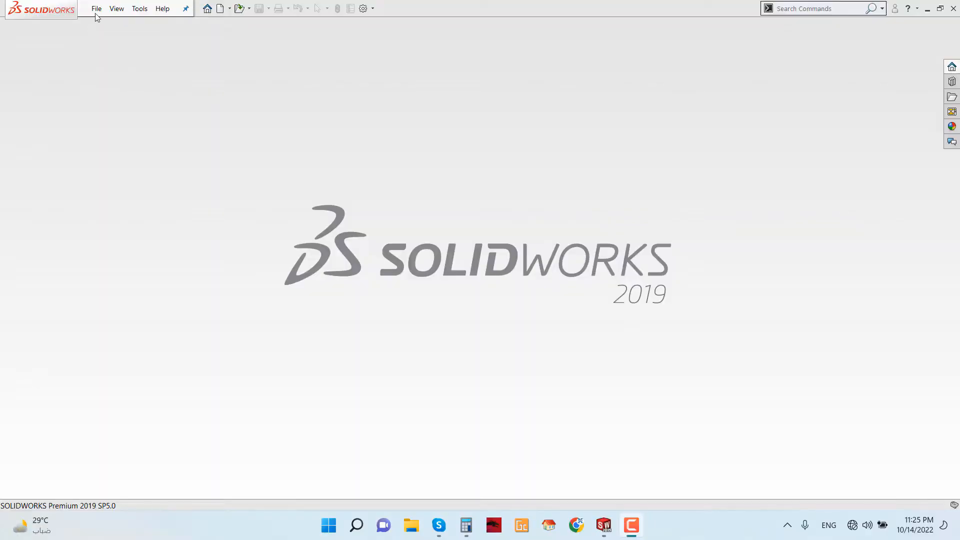
Step: Create a new part document
left_click(97, 8)
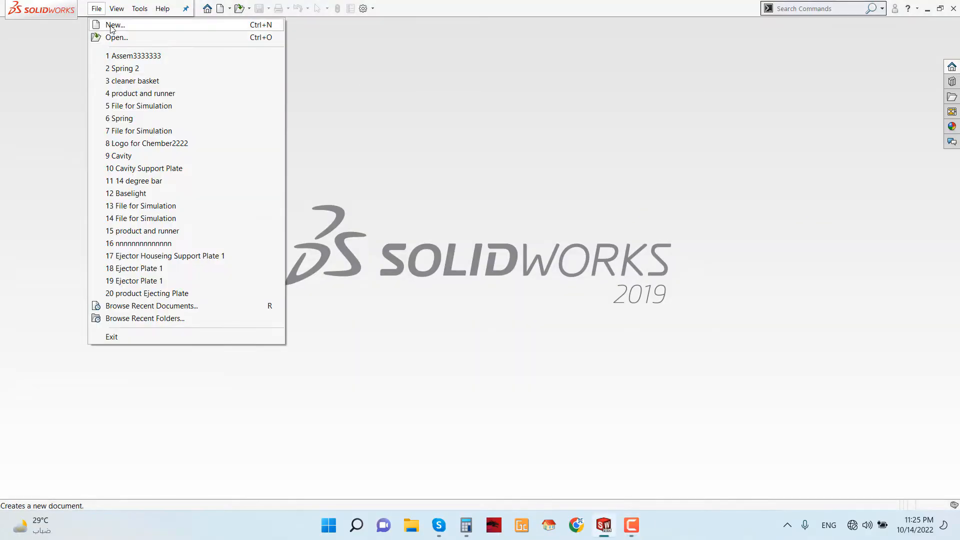
left_click(111, 24)
left_click(406, 393)
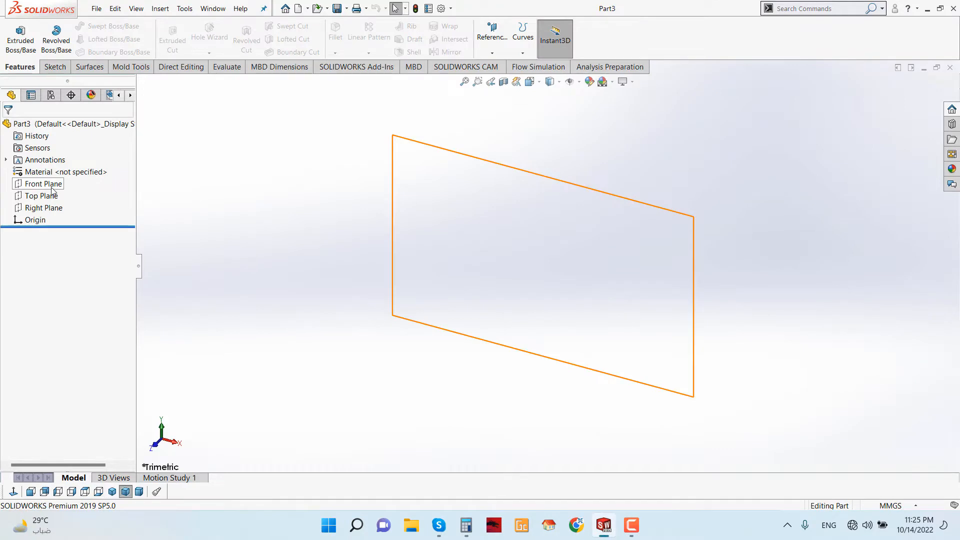
Step: Sketch two concentric circles centred on the origin on the Front Plane, with radii of about 32 and 43 mm
left_click(52, 187)
left_click(108, 172)
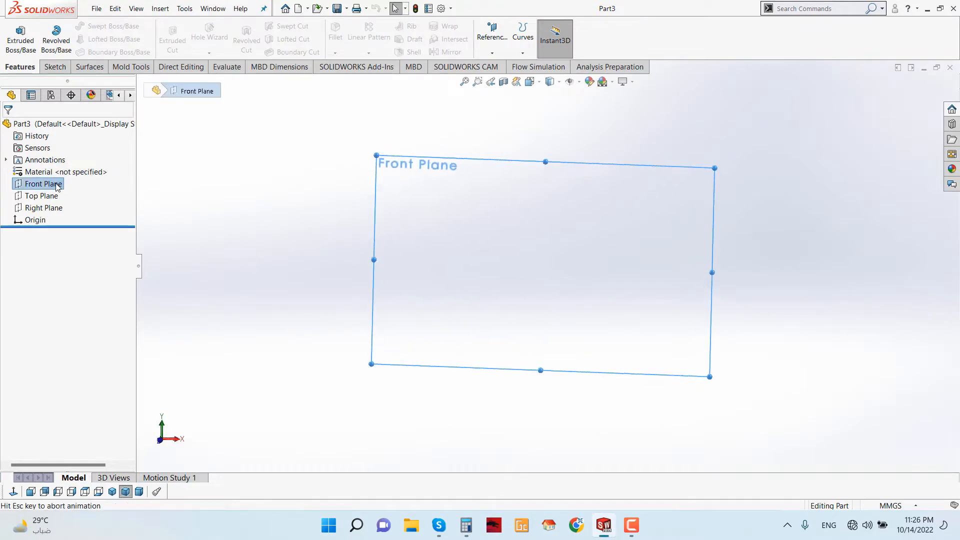
right_click(57, 184)
left_click(65, 169)
left_click(114, 26)
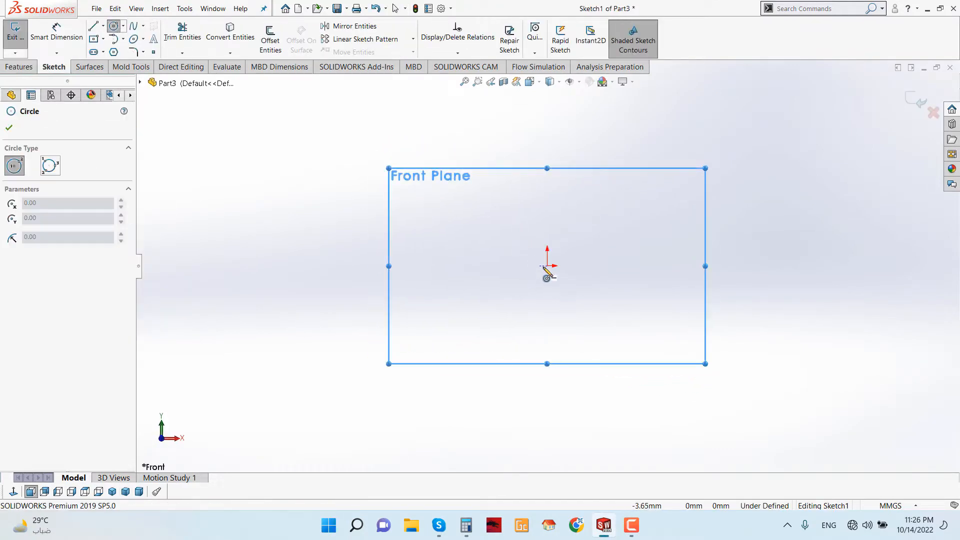
left_click(547, 265)
left_click(578, 317)
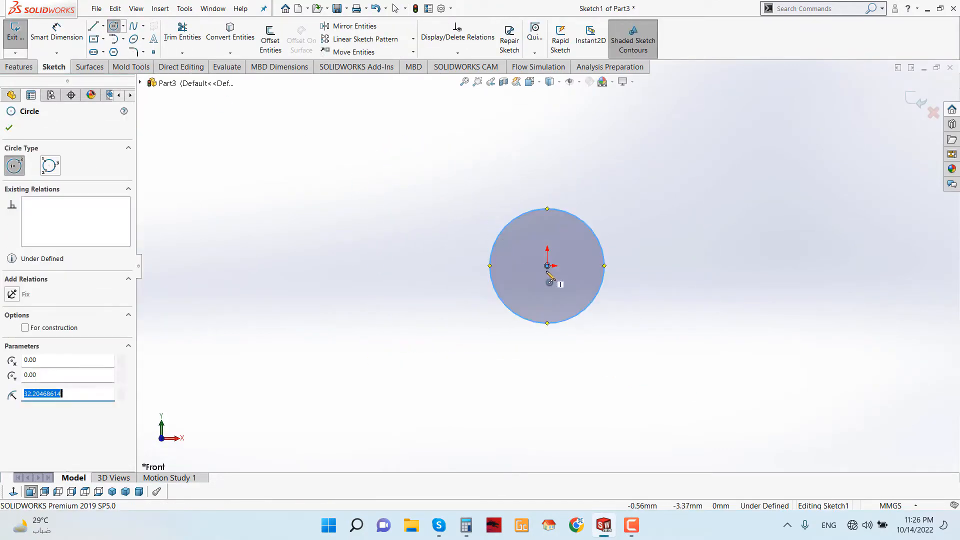
left_click(547, 265)
left_click(594, 326)
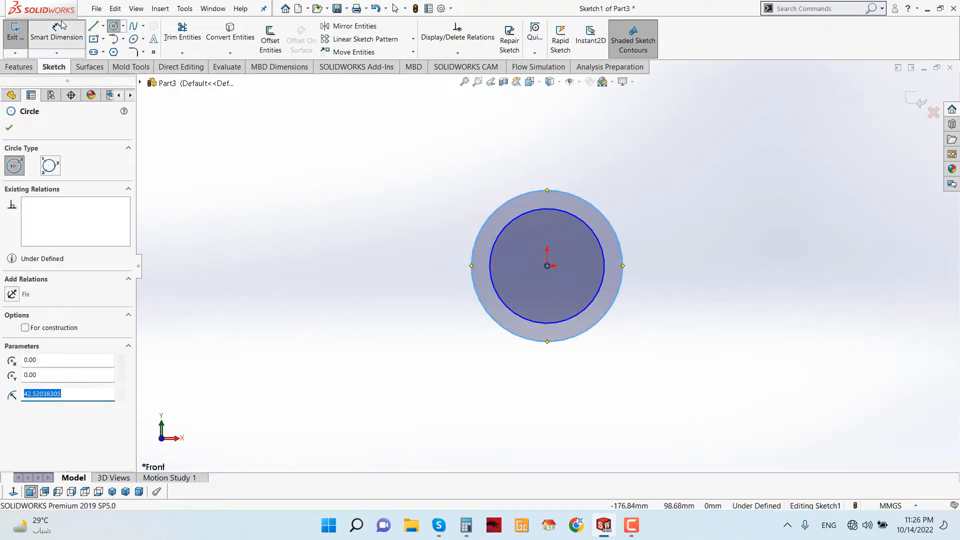
Step: Dimension the outer circle with a diameter of 23 mm
left_click(56, 35)
left_click(623, 286)
left_click(725, 279)
type("2")
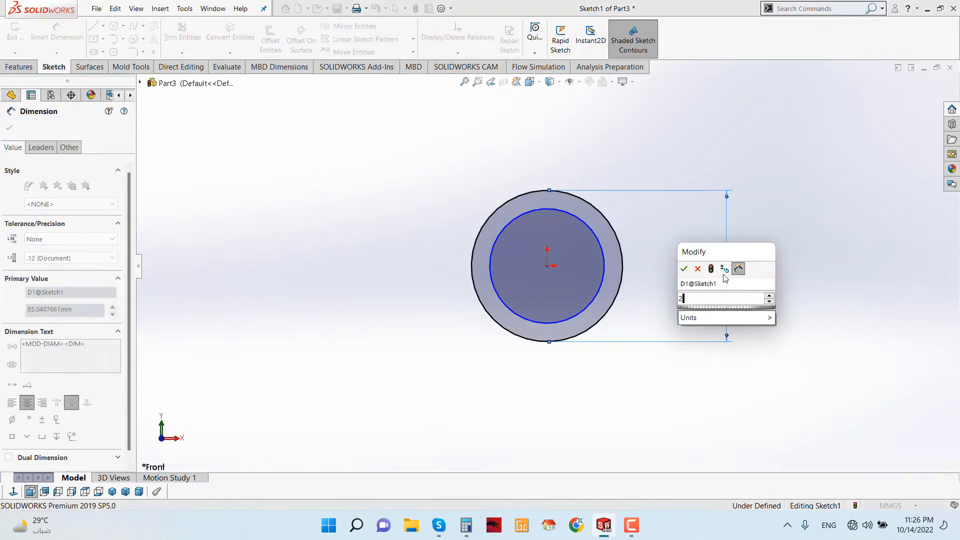
type("3")
left_click(685, 269)
Step: Dimension the inner circle with a diameter of 20 mm
left_click(606, 275)
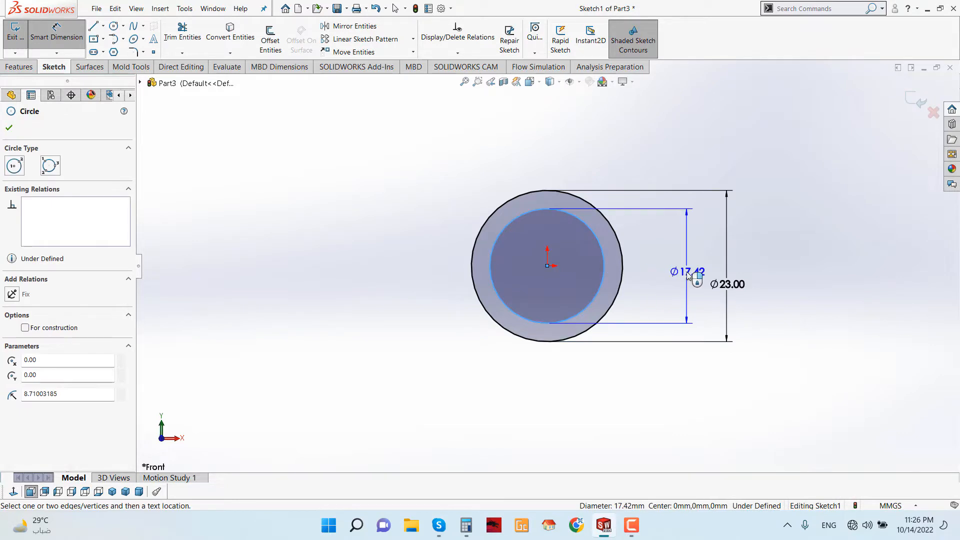
left_click(688, 276)
type("20")
key("Return")
scroll(734, 263, "down", 2)
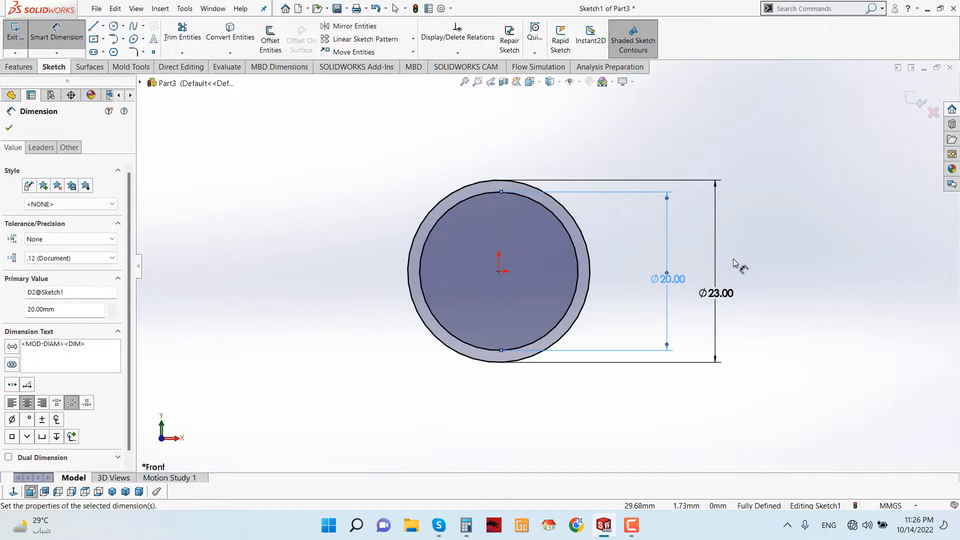
left_click(9, 128)
Step: Extrude the ring profile 4 mm with the Mid Plane end condition
left_click(19, 66)
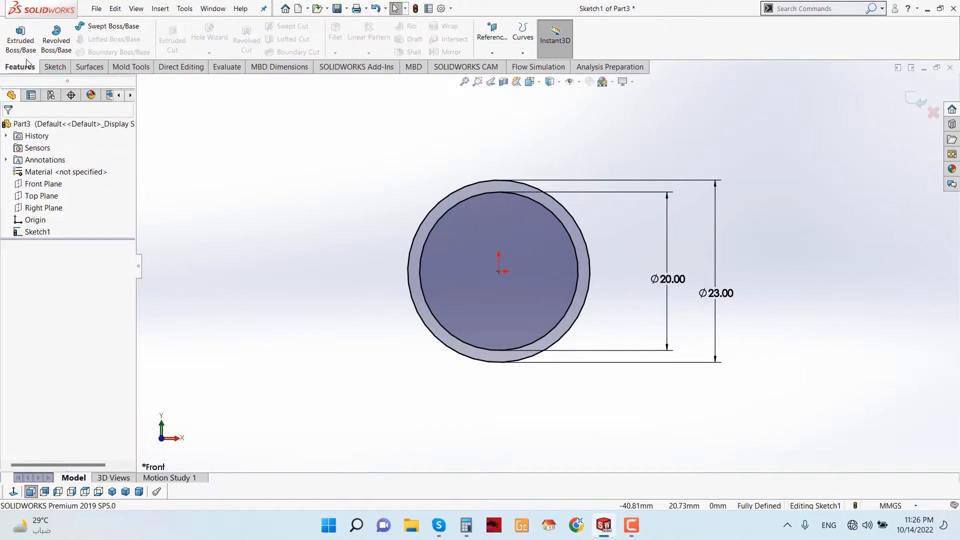
left_click(20, 40)
left_click(68, 196)
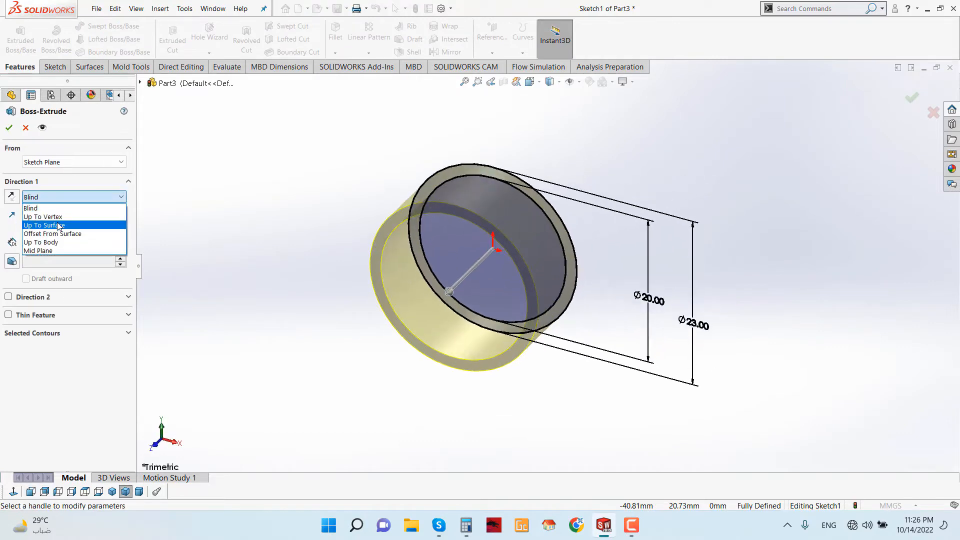
left_click(59, 243)
scroll(574, 238, "down", 2)
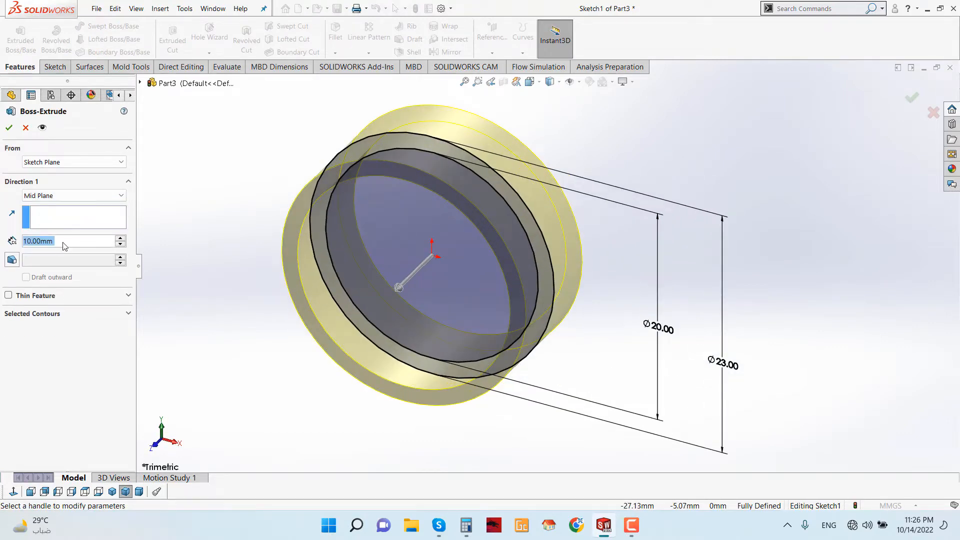
type("4")
key("Return")
middle_click_drag(253, 210, 419, 247)
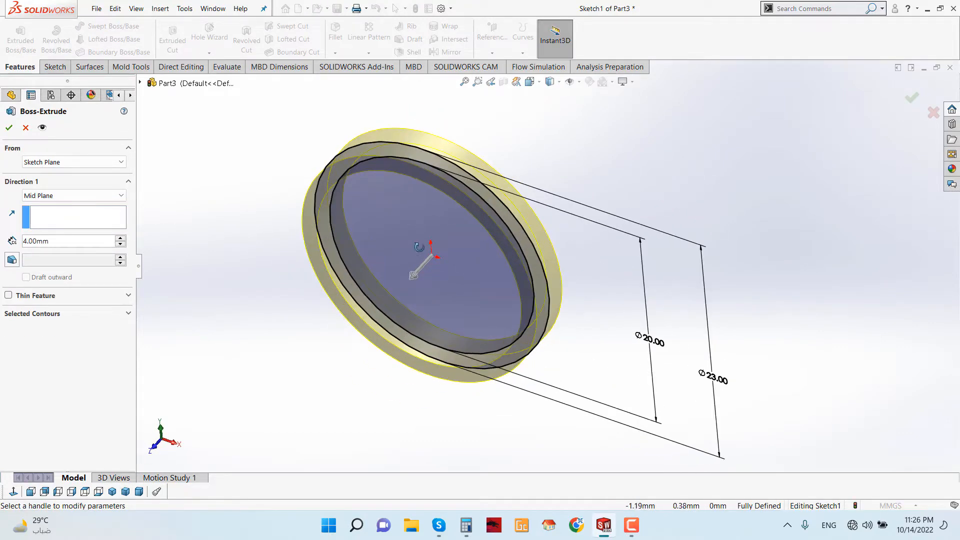
left_click(9, 128)
Step: Fillet the four inner and outer circular edges on both sides of the ring
middle_click_drag(242, 178, 294, 264)
left_click(335, 35)
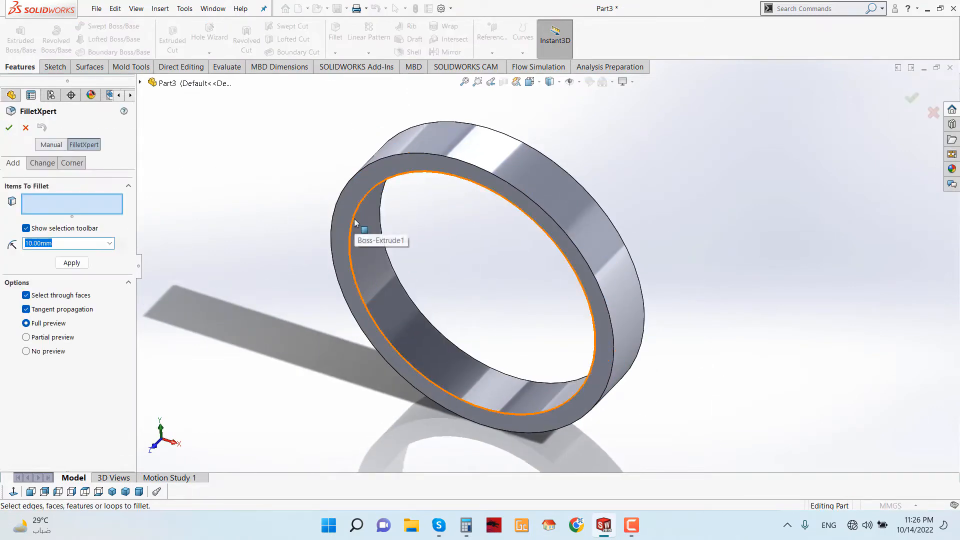
left_click(353, 222)
left_click(383, 191)
middle_click_drag(604, 148, 575, 240)
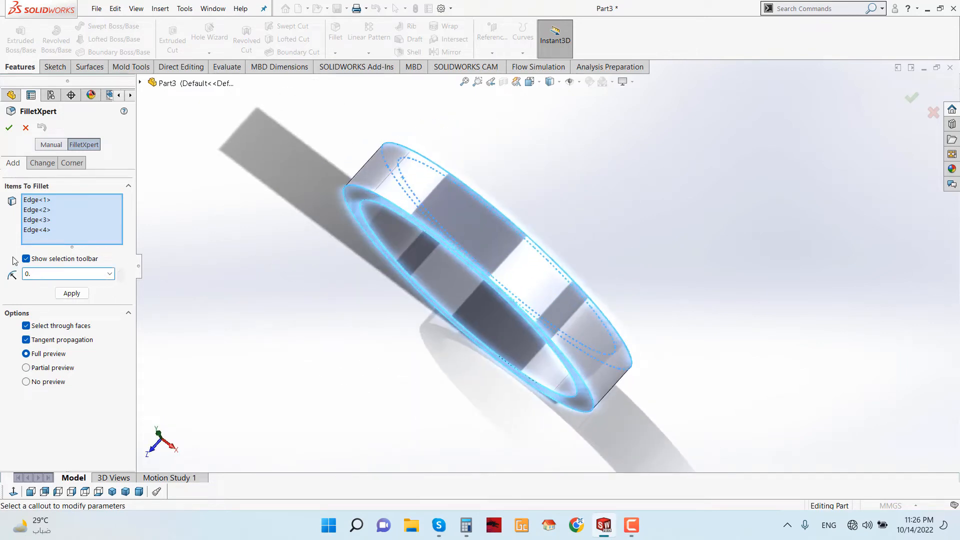
left_click(10, 129)
Step: Start a sketch on the Front Plane, viewed normal to the plane and rotated so the X axis points down
middle_click_drag(531, 309, 626, 352)
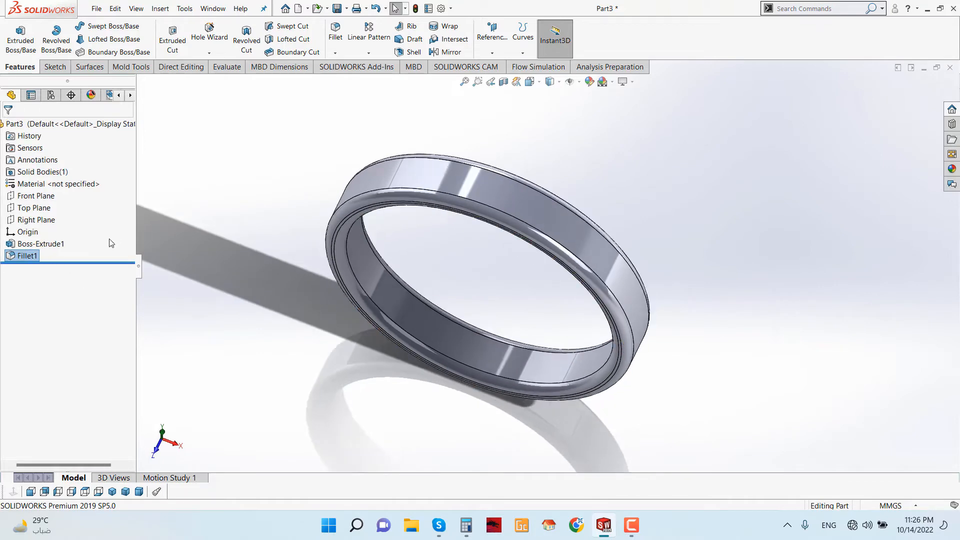
left_click(26, 197)
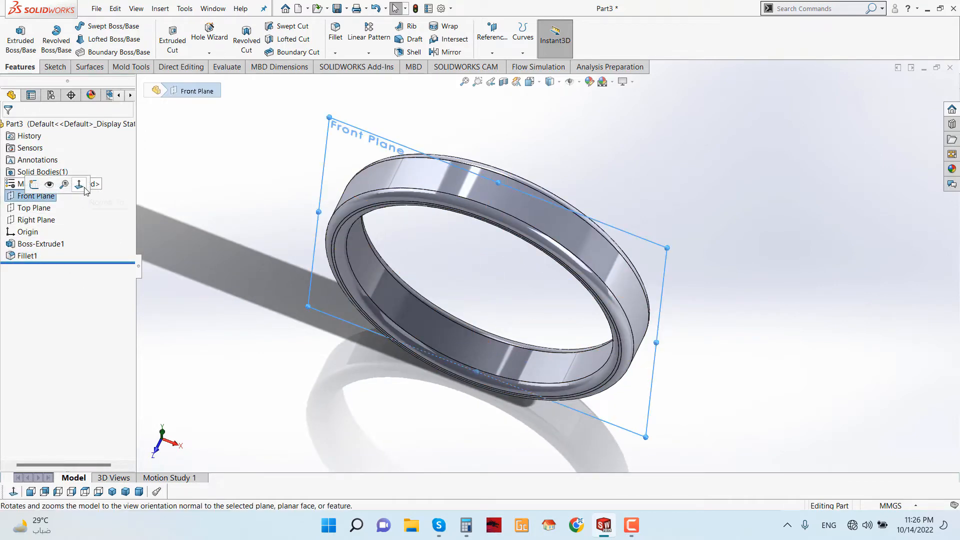
left_click(77, 184)
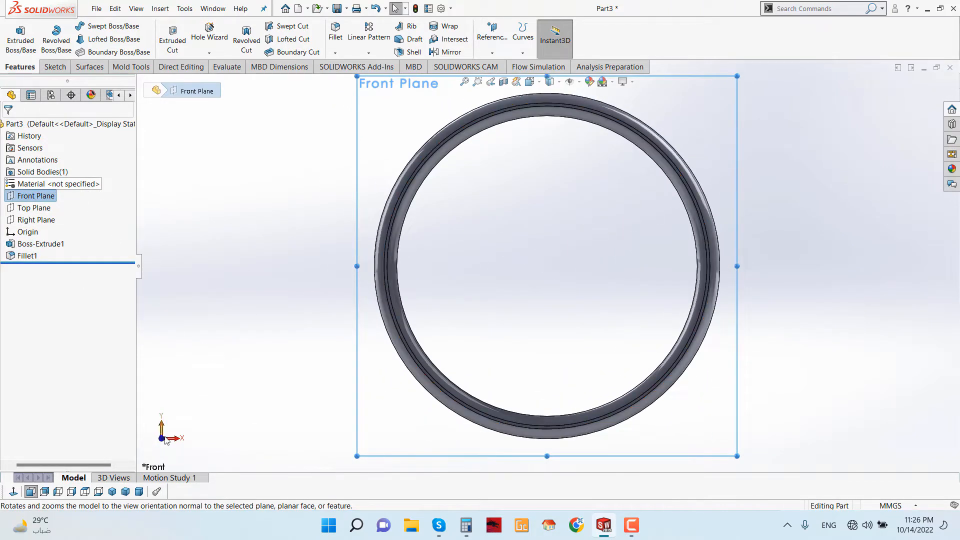
left_click(162, 439, "shift")
right_click(674, 117)
left_click(696, 104)
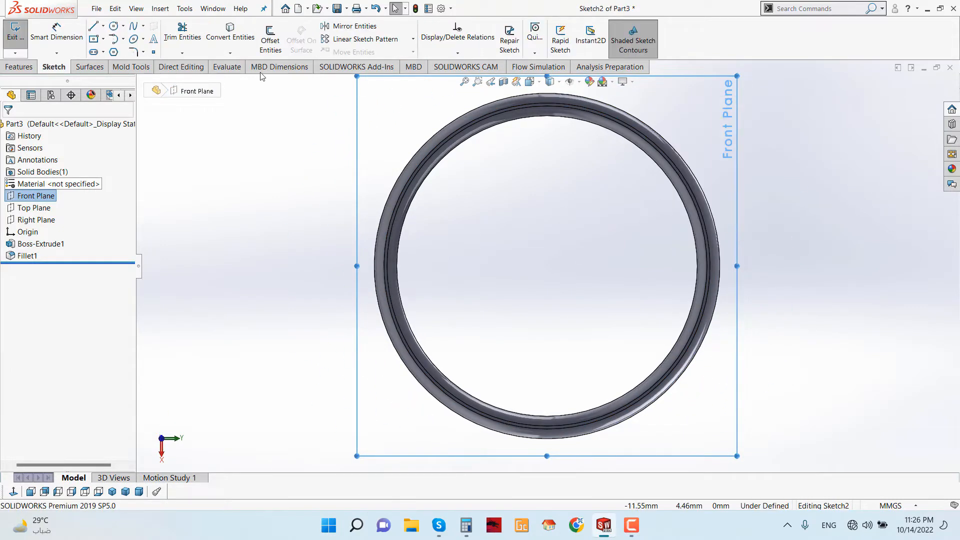
Step: Draw a horizontal centerline 11.5 mm from the origin to the ring's outer edge, continued by a collinear segment of about 0.59 mm
left_click(103, 26)
left_click(119, 52)
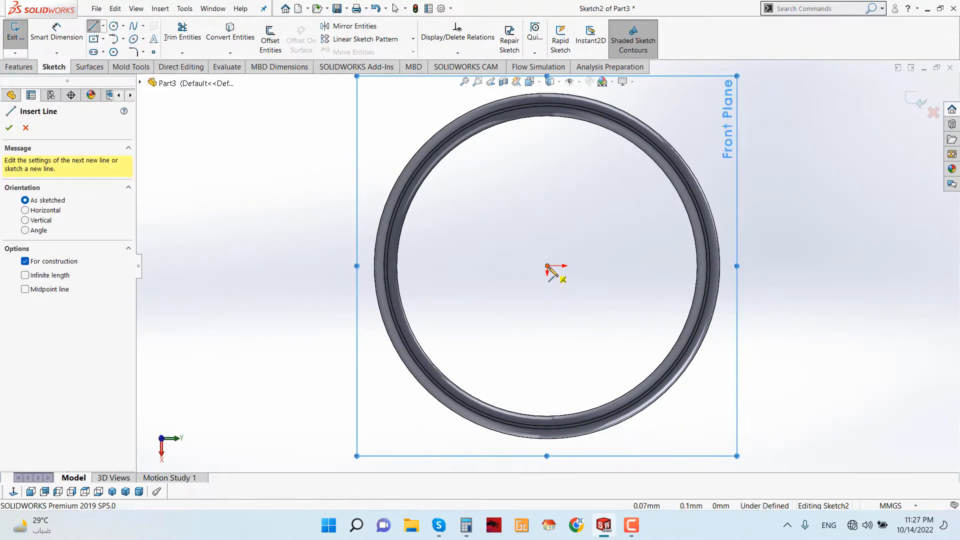
left_click(548, 266)
scroll(750, 267, "down", 5)
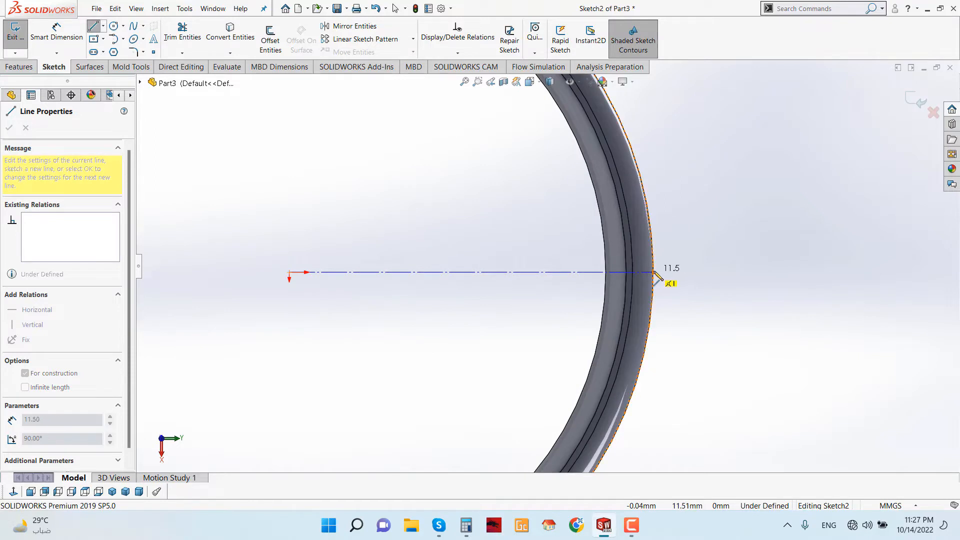
left_click(655, 272)
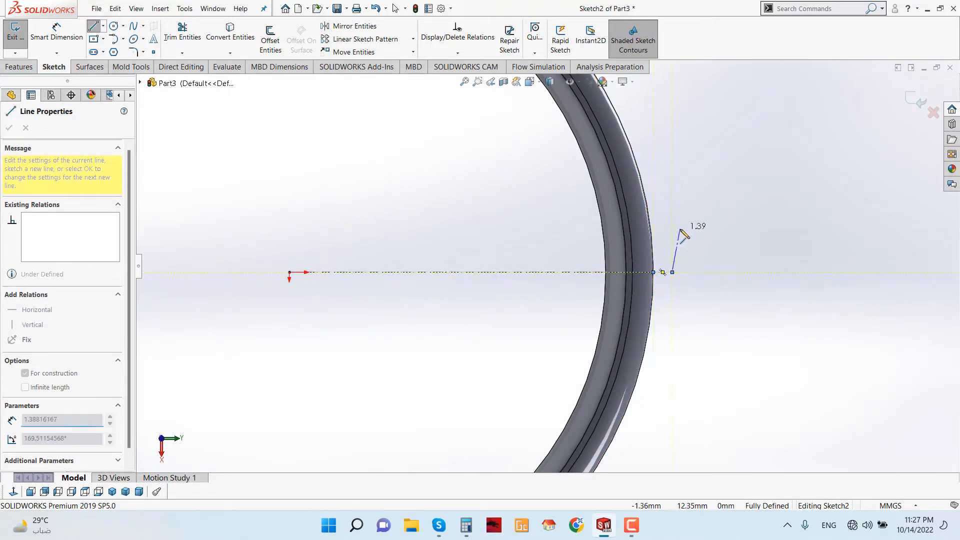
double_click(672, 272)
Step: Dimension the short centerline segment outside the ring to 0.34 mm
left_click(653, 272)
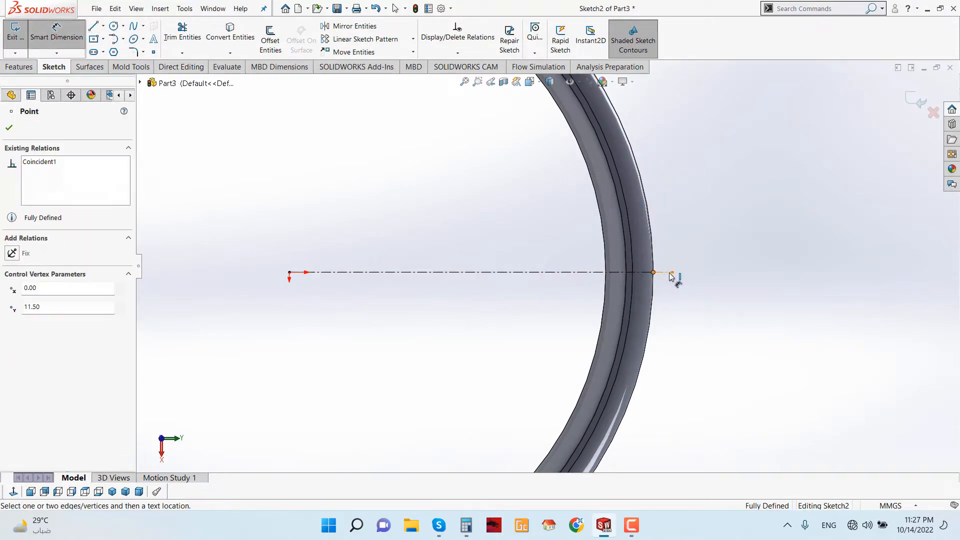
left_click(673, 272)
left_click(666, 320)
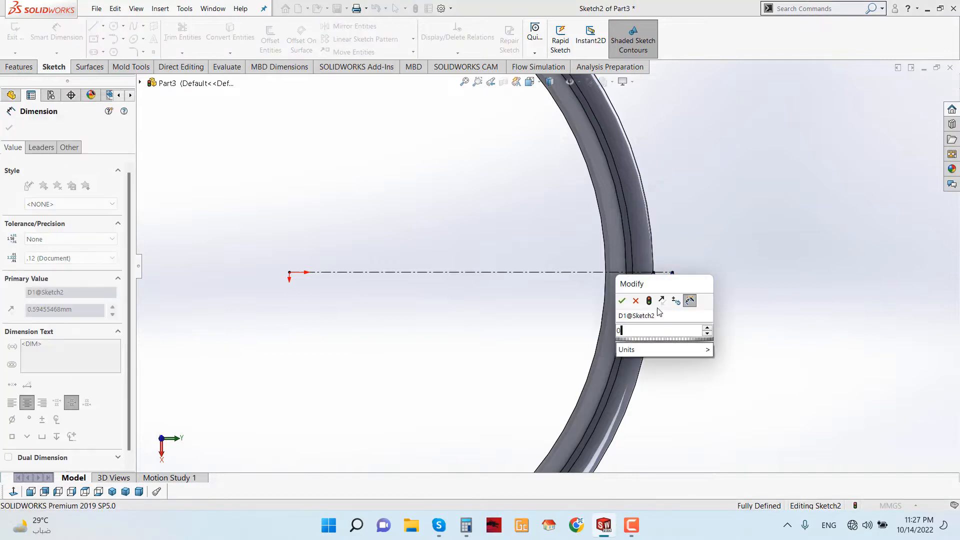
type("0.34")
left_click(622, 300)
Step: Draw a vertical centerline about 0.11 mm long upward from the outer end of the short horizontal segment
scroll(690, 272, "down", 8)
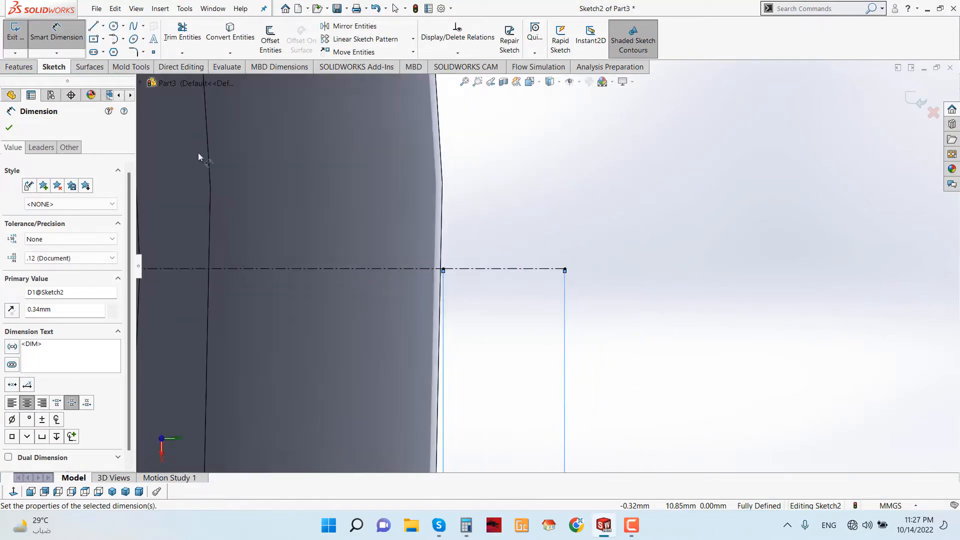
left_click(103, 26)
left_click(119, 50)
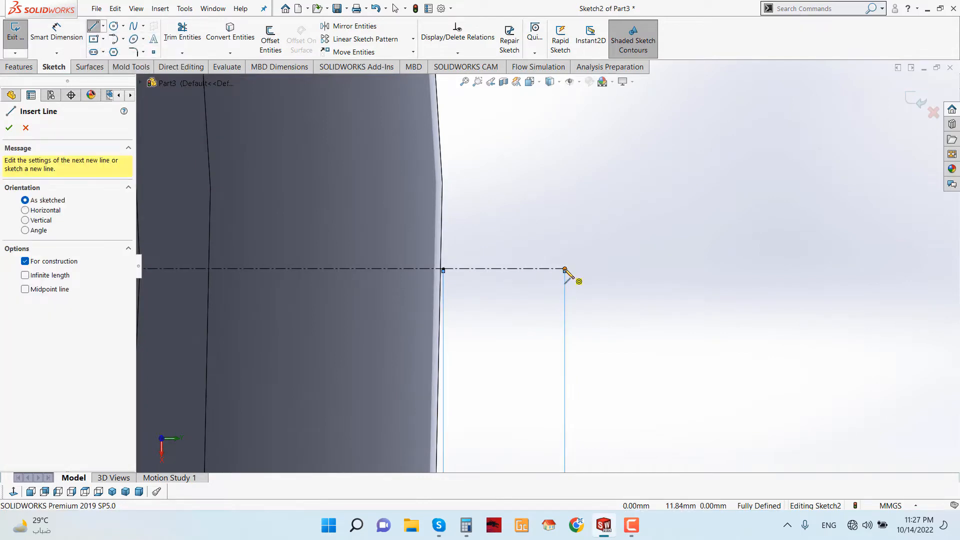
left_click(565, 269)
left_click(565, 231)
right_click(567, 197)
left_click(578, 205)
Step: Dimension the short vertical centerline to 0.13 mm
left_click(56, 34)
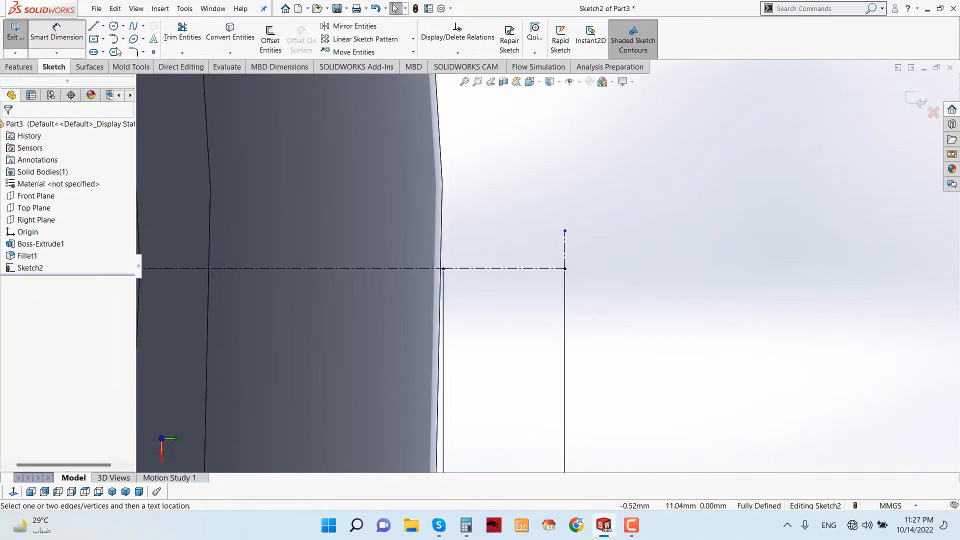
left_click(565, 253)
left_click(630, 263)
type("0.")
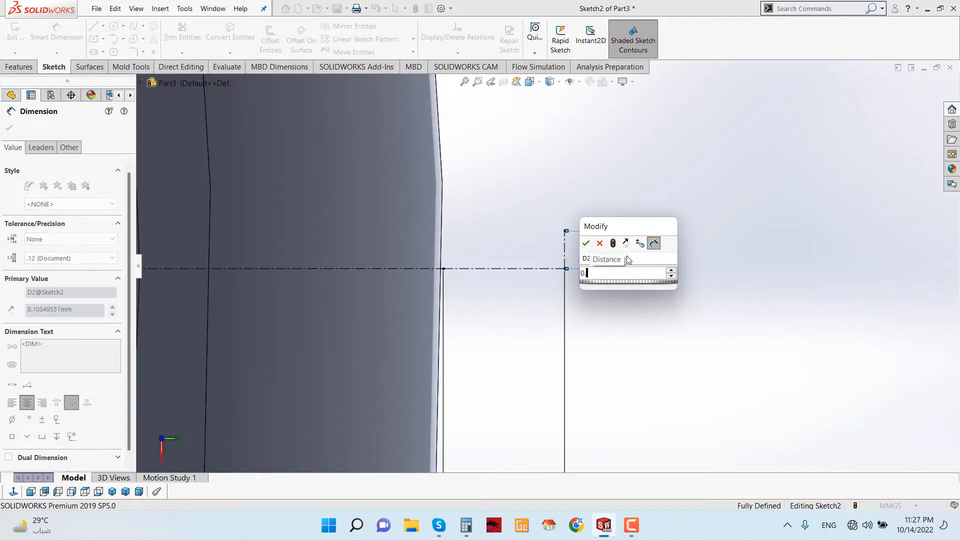
type("13")
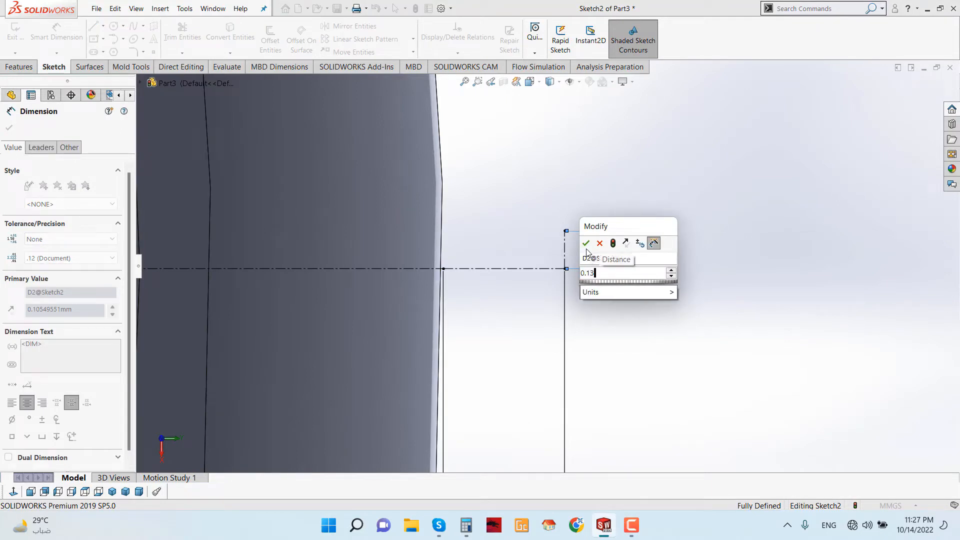
left_click(586, 244)
Step: Draw a tangent arc of about 0.30 mm radius from the vertical centerline's upper end, curving back over the ring's outer edge
left_click(123, 38)
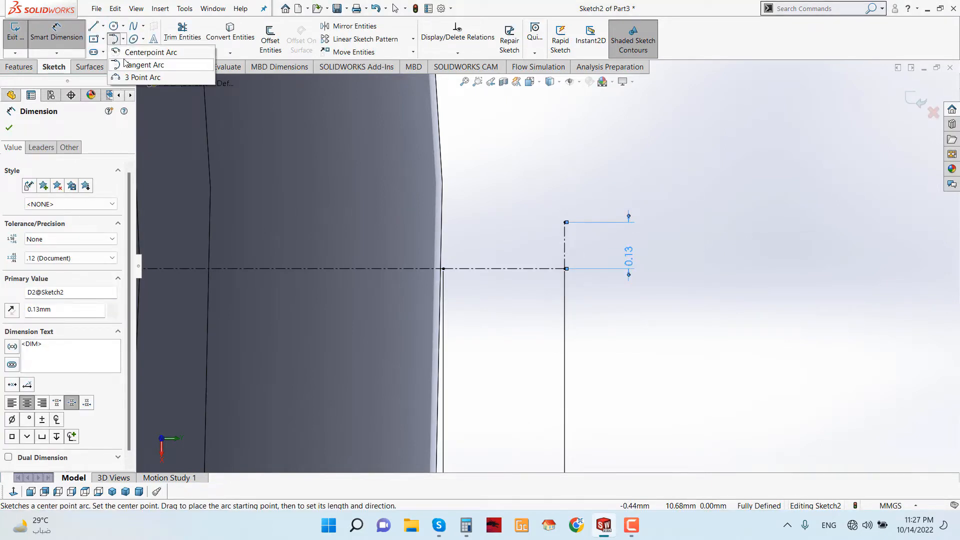
left_click(128, 64)
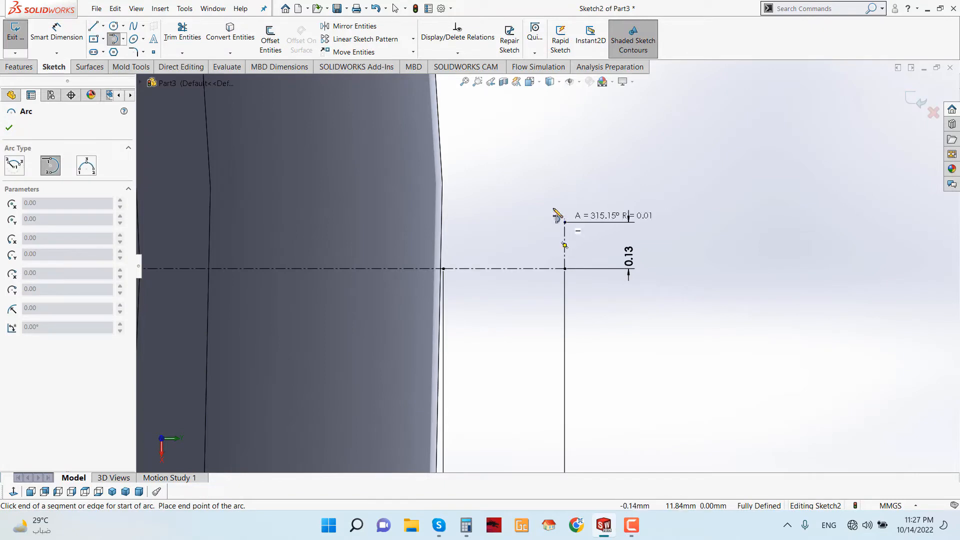
left_click(408, 126)
right_click(580, 124)
left_click(592, 133)
Step: Dimension the tangent arc with a radius of 0.45 mm
left_click(61, 38)
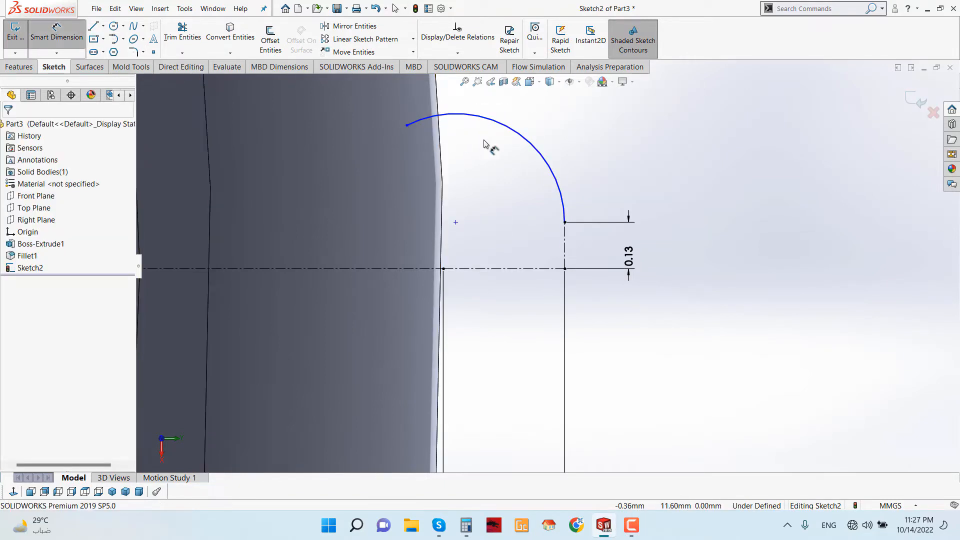
left_click(533, 145)
left_click(632, 176)
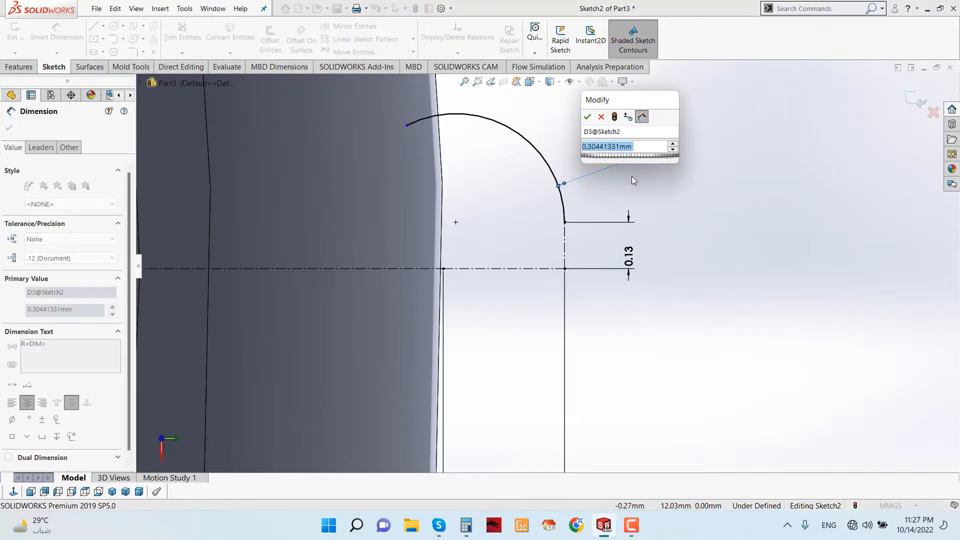
type("0.45")
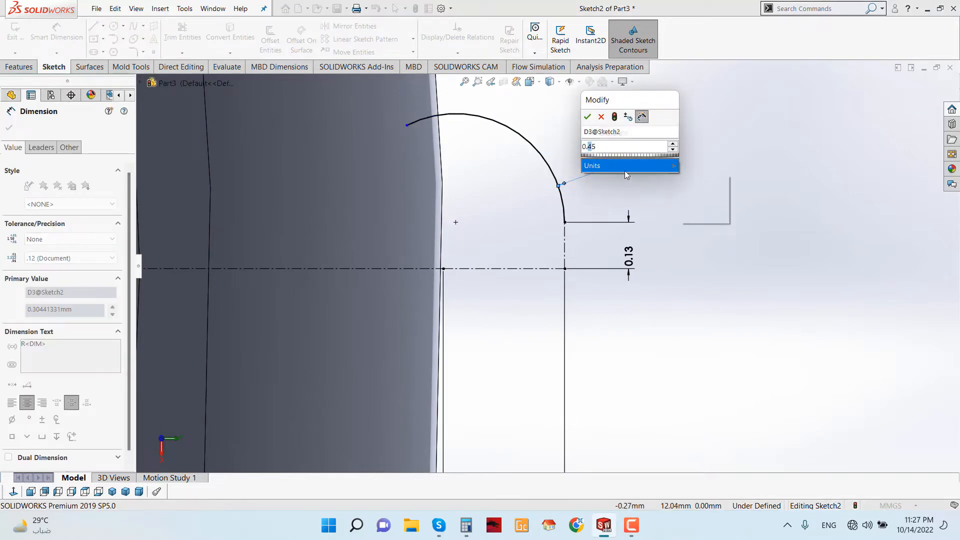
left_click(588, 117)
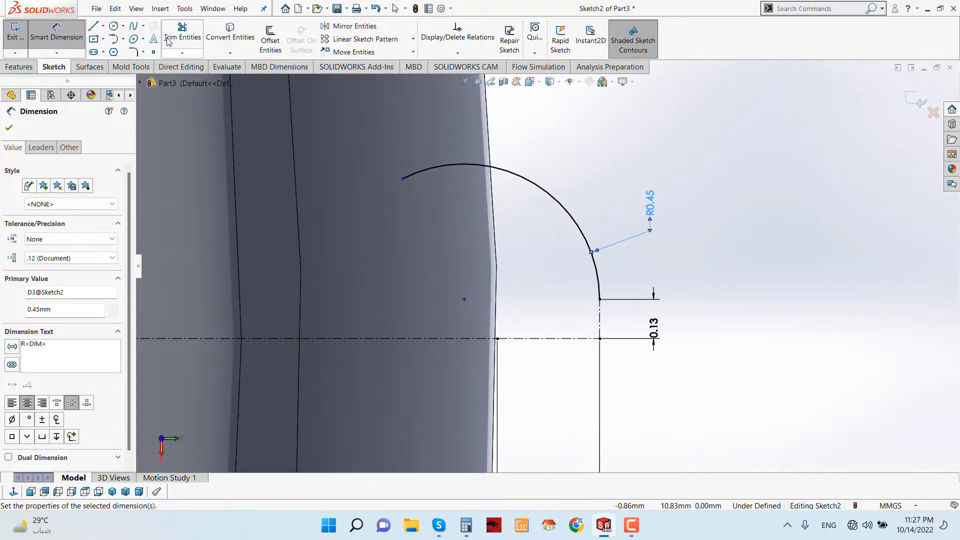
Step: Draw a vertical line from the horizontal centerline through the arc's center up to the arc
left_click(94, 26)
left_click(464, 339)
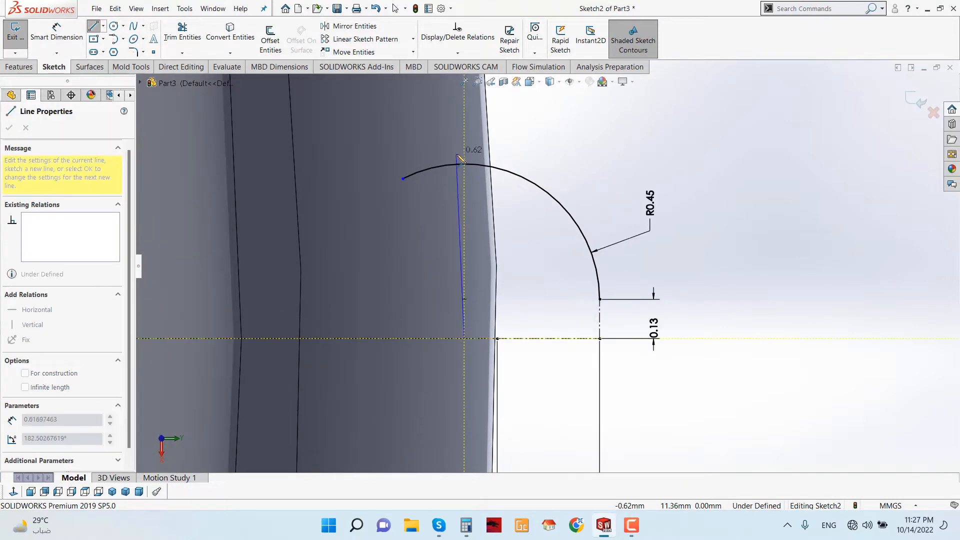
left_click(464, 164)
key("Escape")
scroll(545, 260, "up", 1)
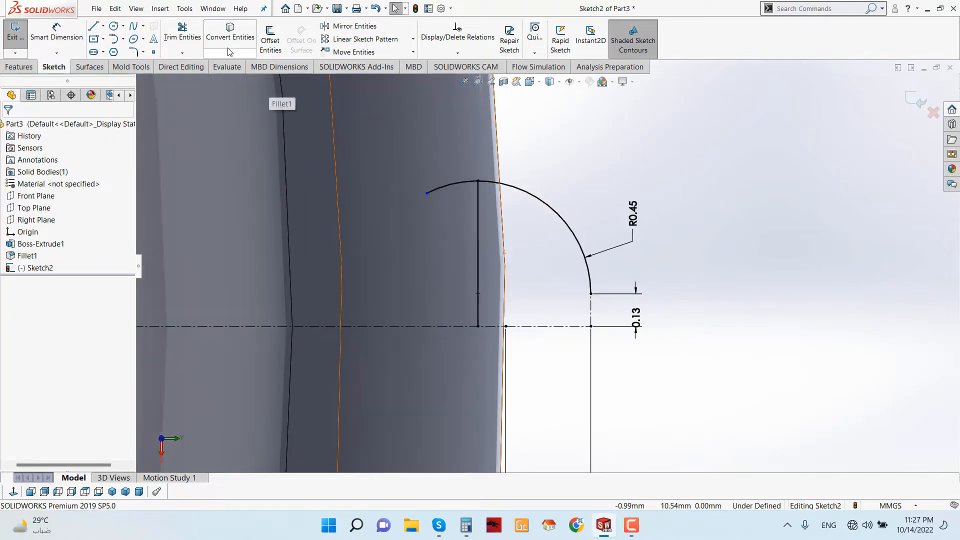
Step: Trim away the end of the arc that extends past the new vertical line
left_click(182, 31)
left_click_drag(443, 193, 444, 196)
scroll(546, 273, "up", 4)
scroll(570, 295, "down", 6)
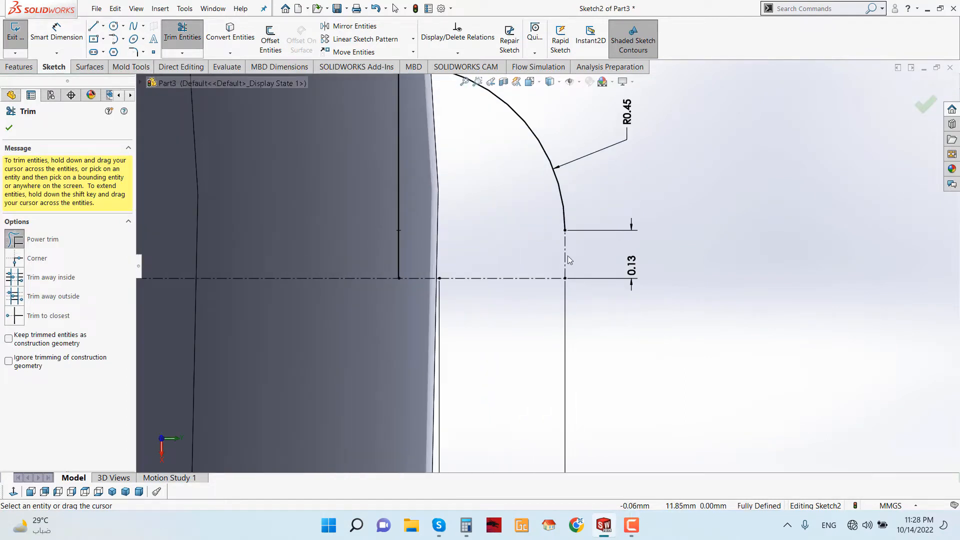
left_click(565, 257)
left_click(9, 127)
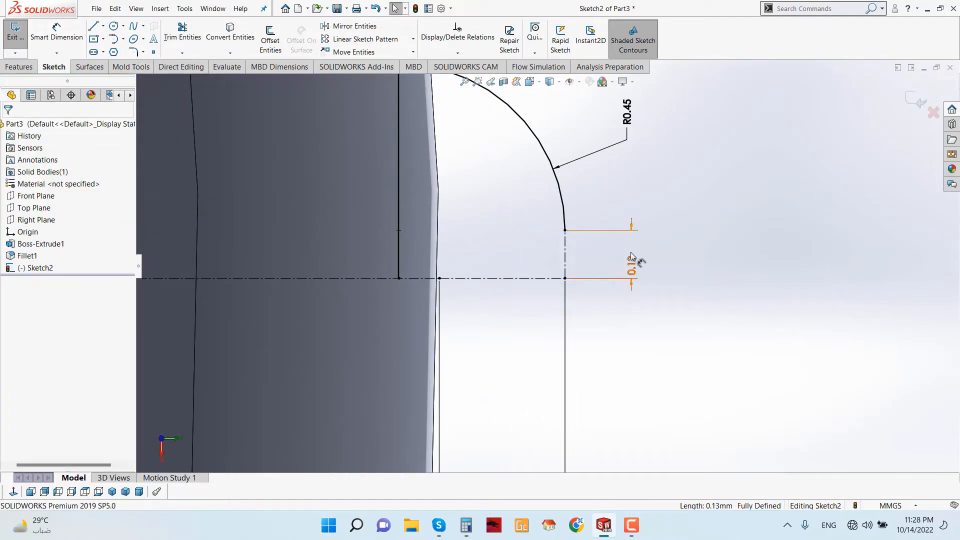
Step: Convert the 0.13 mm vertical centerline at the profile's outer end into a regular sketch line
left_click(565, 259)
key("Escape")
scroll(547, 266, "up", 5)
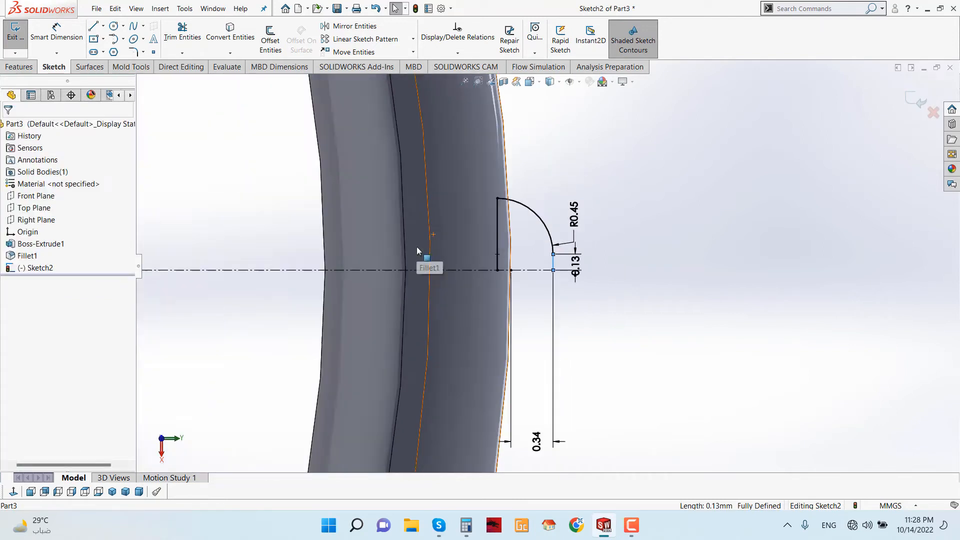
Step: Revolve the arc profile 360° about the horizontal centerline as a boss merged with the ring
left_click(20, 68)
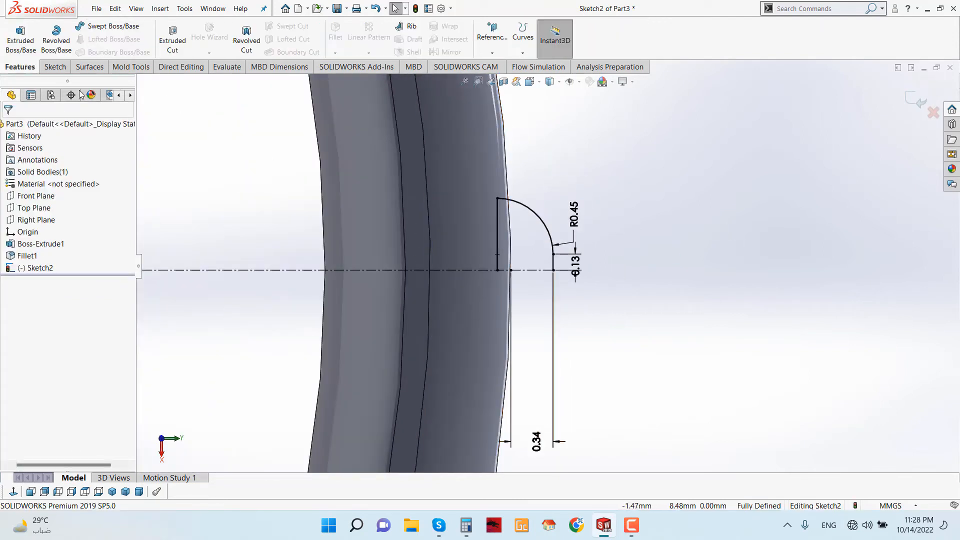
left_click(57, 40)
left_click(514, 270)
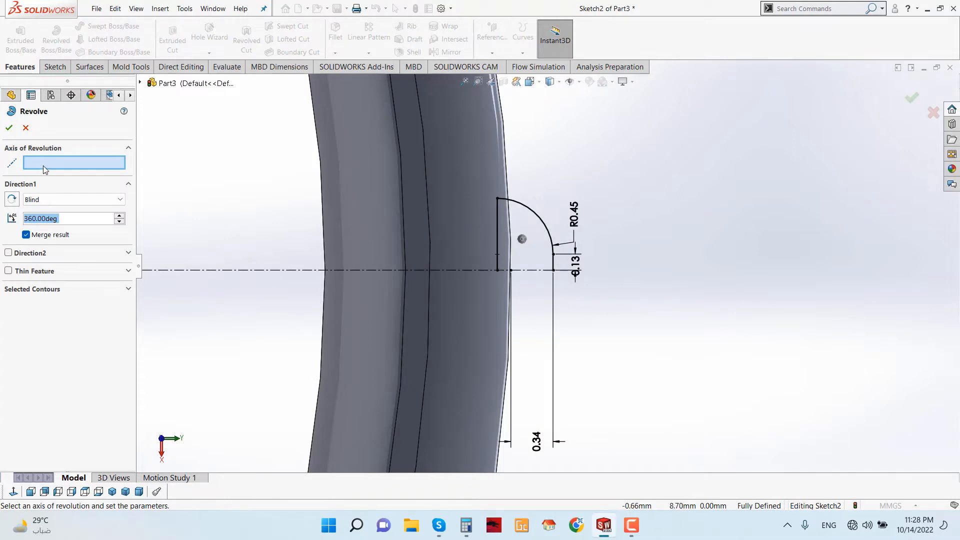
left_click(533, 272)
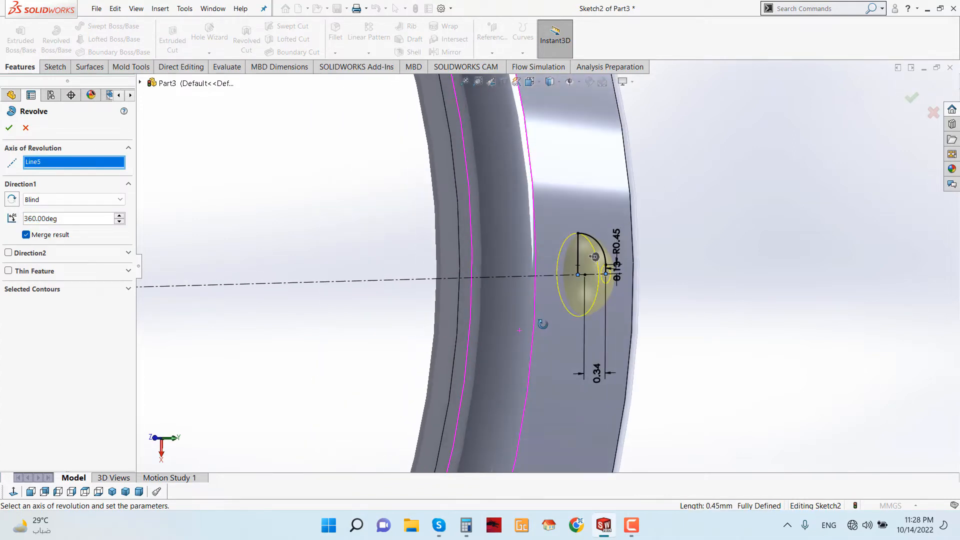
left_click(9, 128)
left_click(733, 350)
Step: Start a new sketch on the small flat circular face at the dome's tip
middle_click_drag(734, 350, 605, 356)
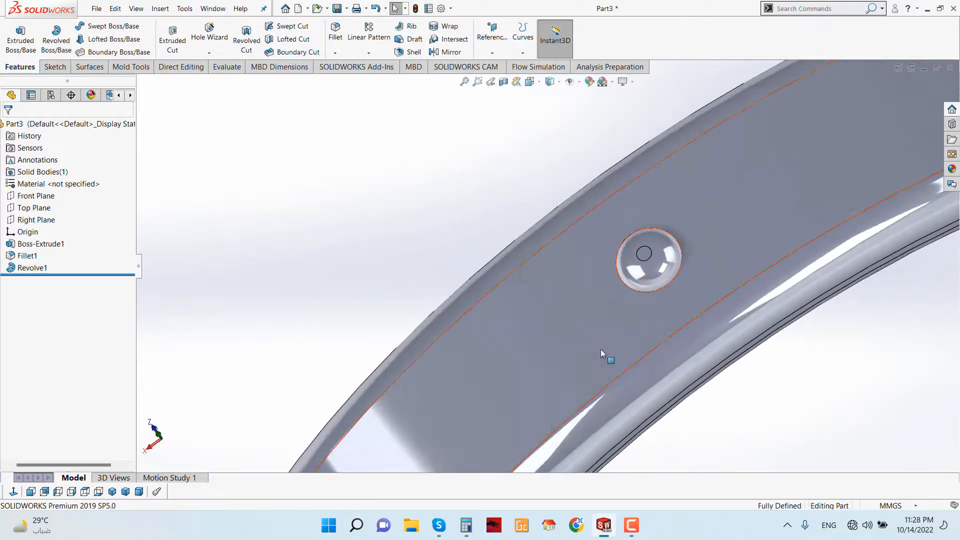
key("space")
left_click(421, 210)
scroll(635, 345, "down", 5)
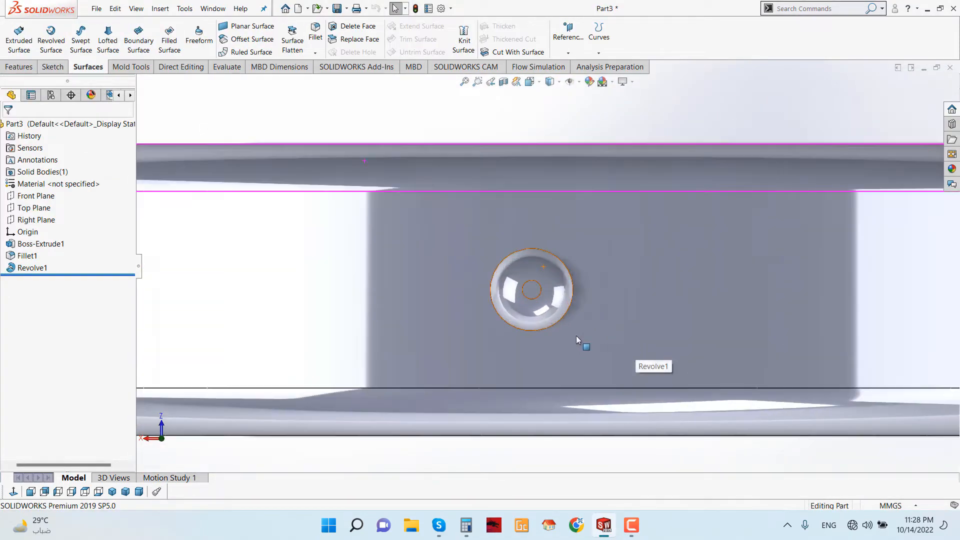
right_click(531, 272)
left_click(548, 225)
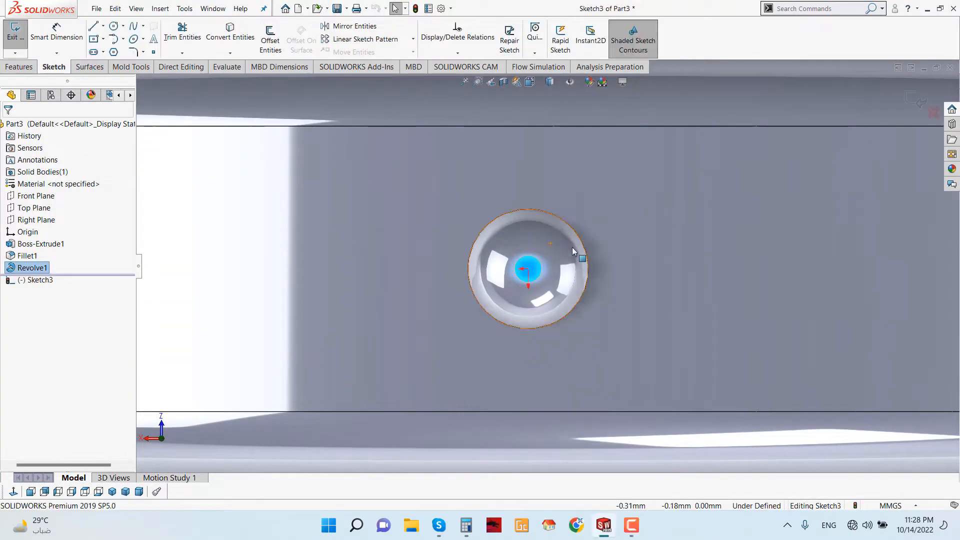
Step: Draw a vertical centerline about 1.35 mm long from the dome's center up to the midpoint of the band's edge
left_click(103, 26)
left_click(111, 52)
left_click(528, 269)
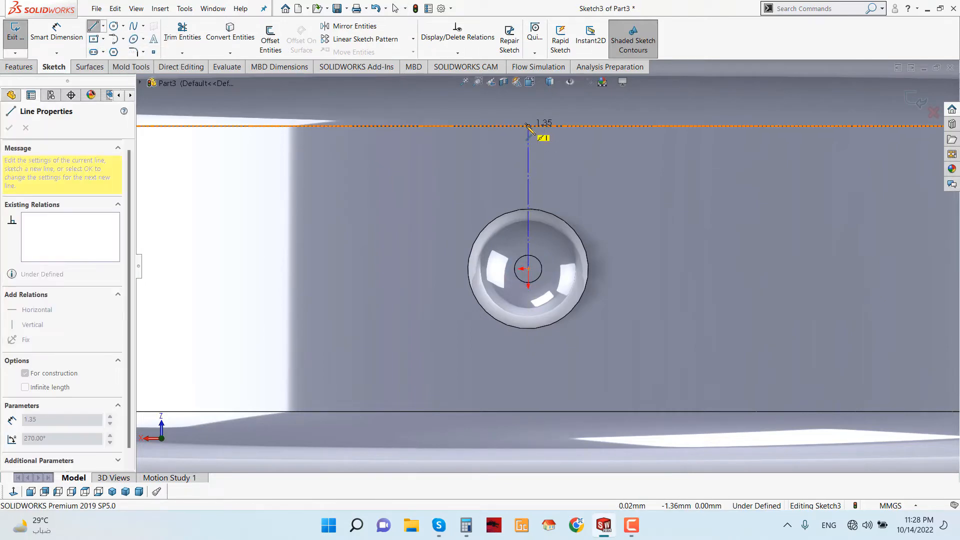
left_click(528, 125)
right_click(528, 125)
left_click(553, 119)
Step: Place a sketch point on the centerline about 0.18 mm below its upper end
scroll(563, 158, "down", 5)
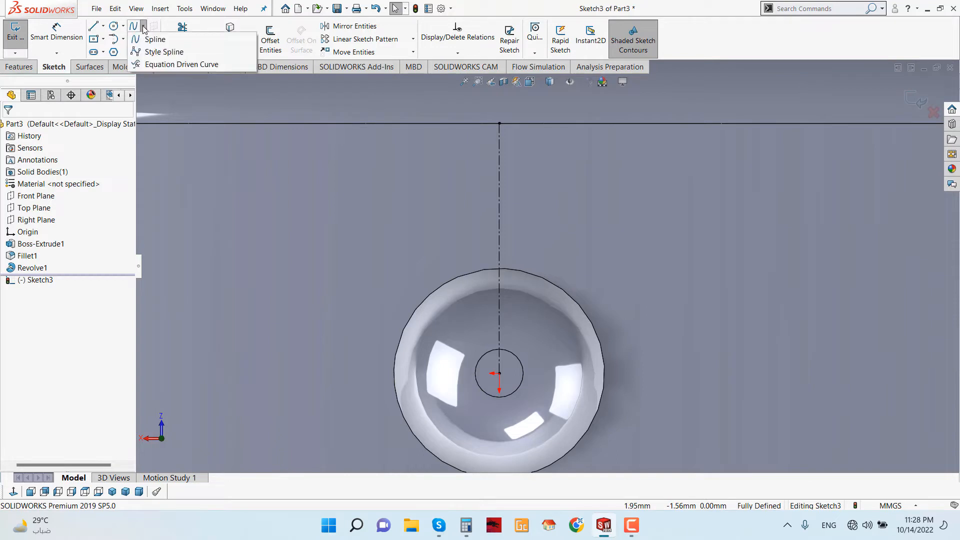
left_click(153, 52)
left_click(499, 155)
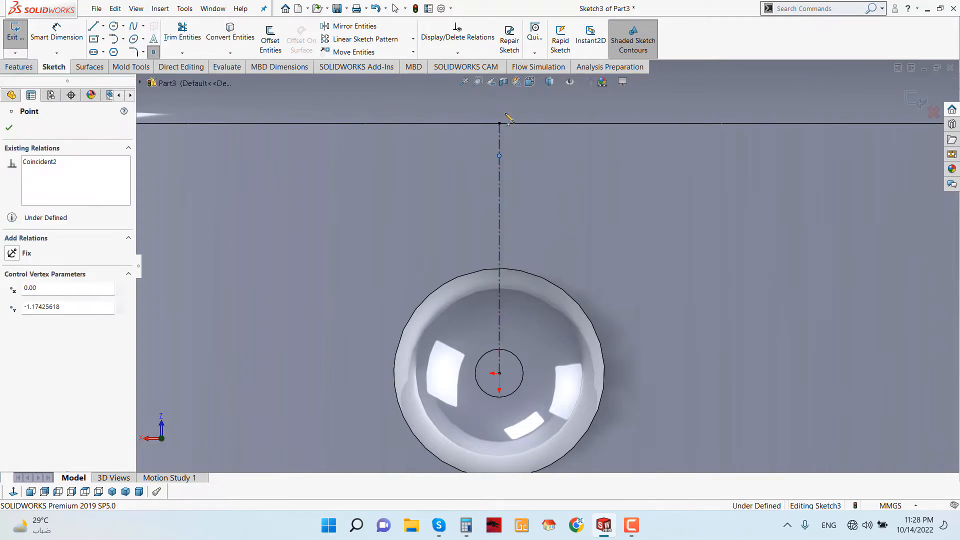
left_click(56, 33)
left_click(501, 153)
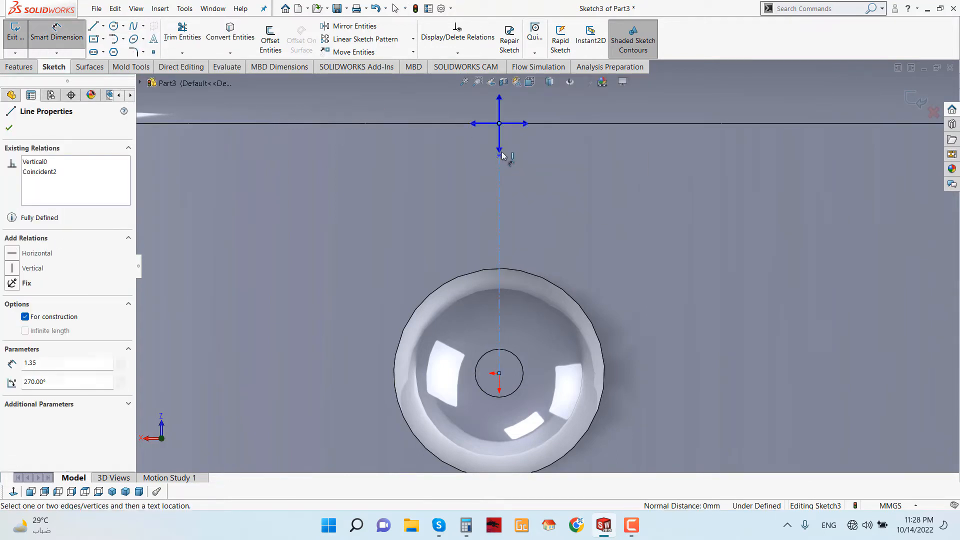
key("Escape")
key("Escape")
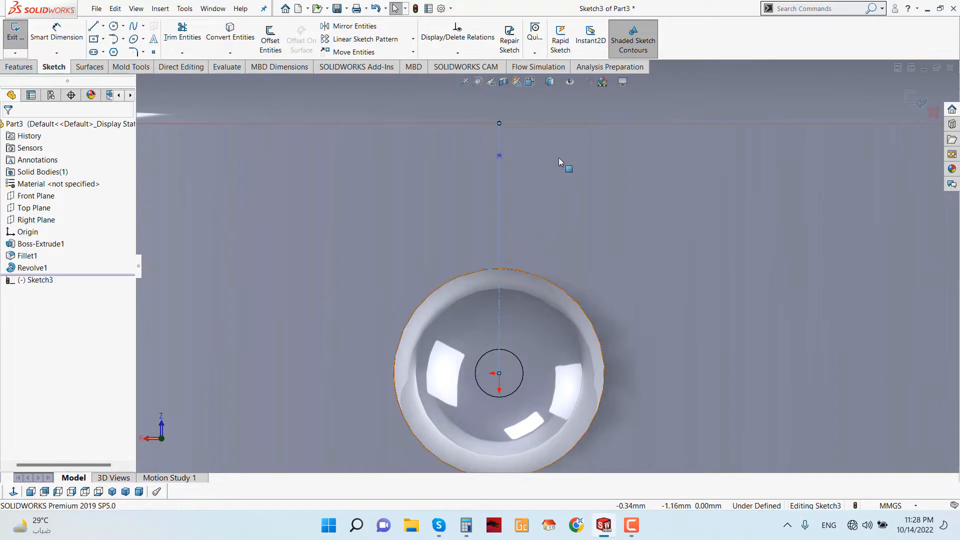
Step: Dimension the distance from the centerline's upper end to the sketch point as 0.1 mm
left_click(56, 40)
left_click(499, 123)
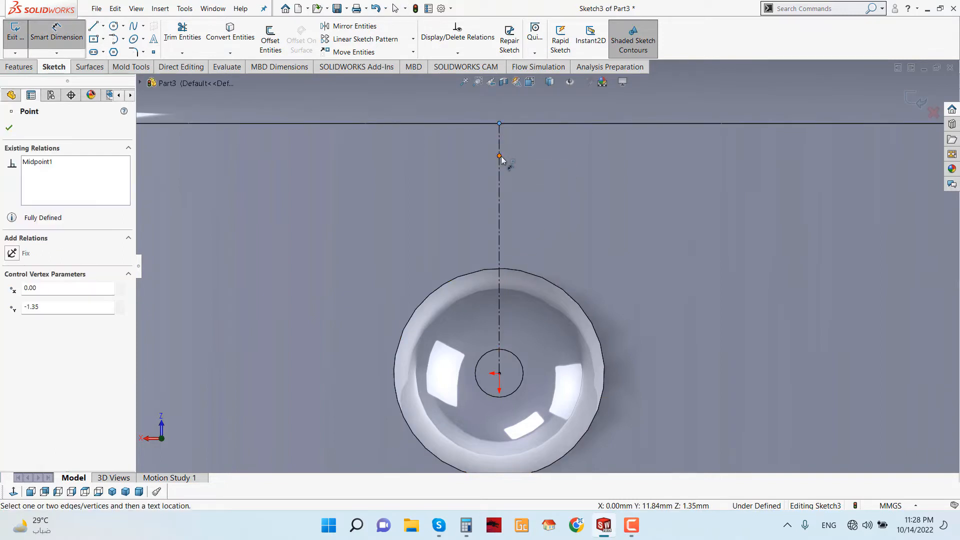
left_click(499, 155)
left_click(747, 142)
type("0")
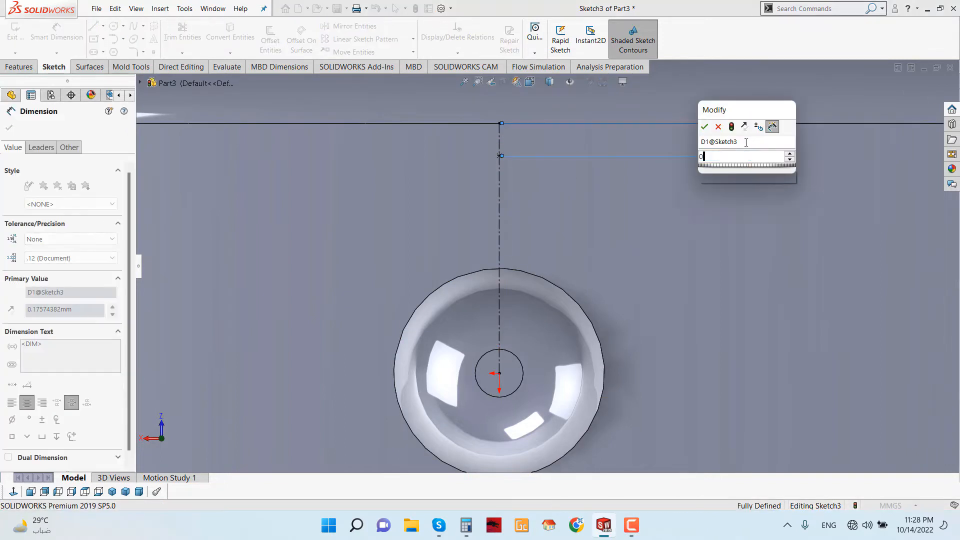
type(".1")
left_click(704, 127)
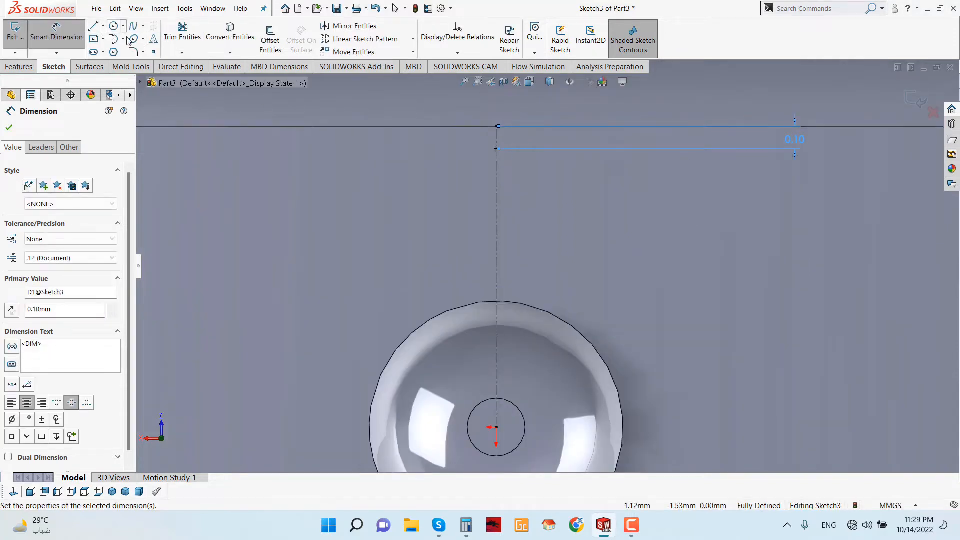
key("Escape")
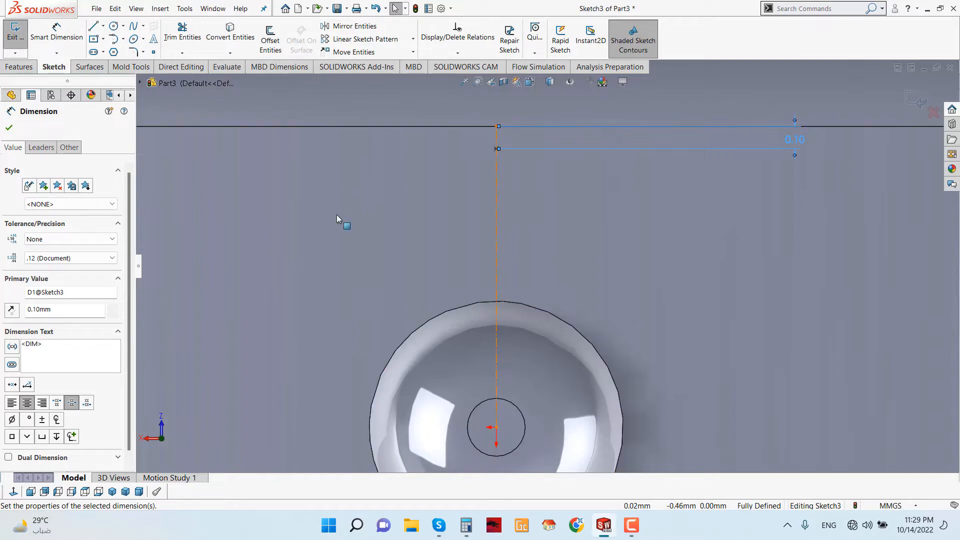
Step: Place a second point on the centerline within the dome and dimension it 0.45 mm from the dome's center
left_click(154, 53)
left_click(497, 324)
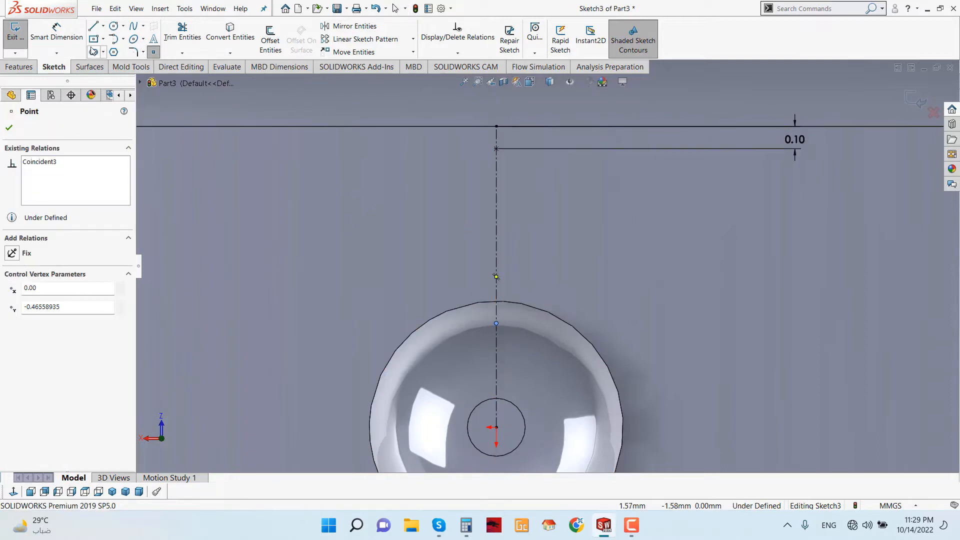
left_click(61, 40)
left_click(496, 324)
left_click(496, 427)
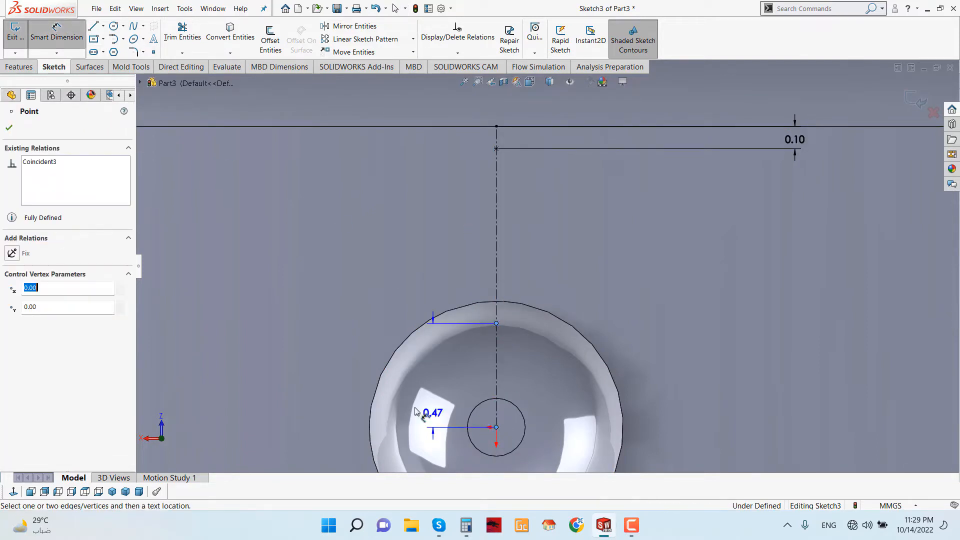
left_click(331, 385)
type("0.45")
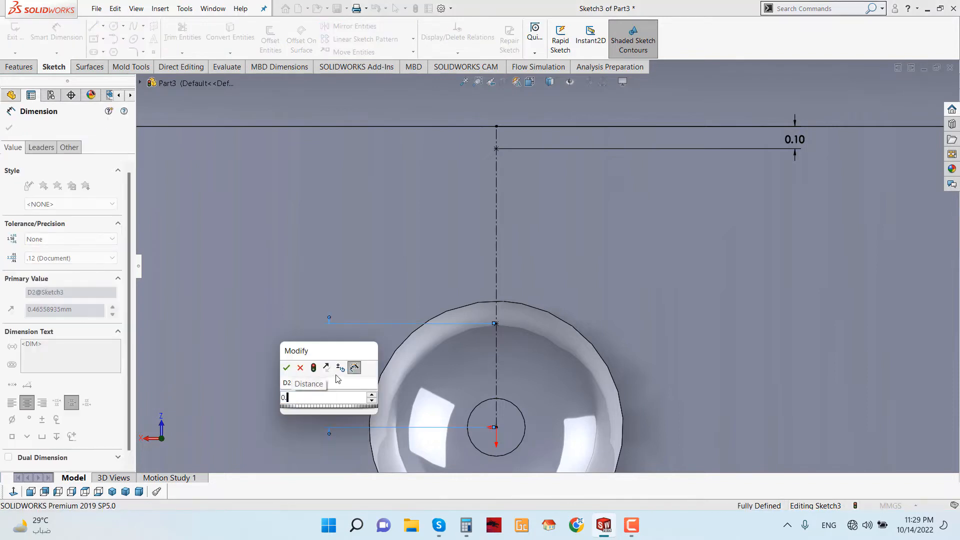
left_click(288, 367)
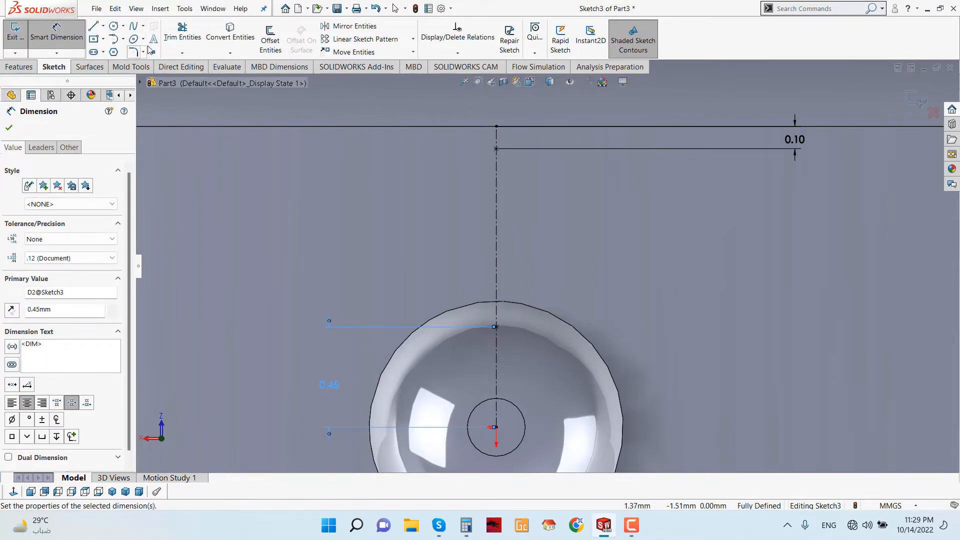
Step: Draw a three-point spline about 0.96 mm long between the two sketch points, bulging to one side of the centerline
left_click(135, 27)
left_click(497, 148)
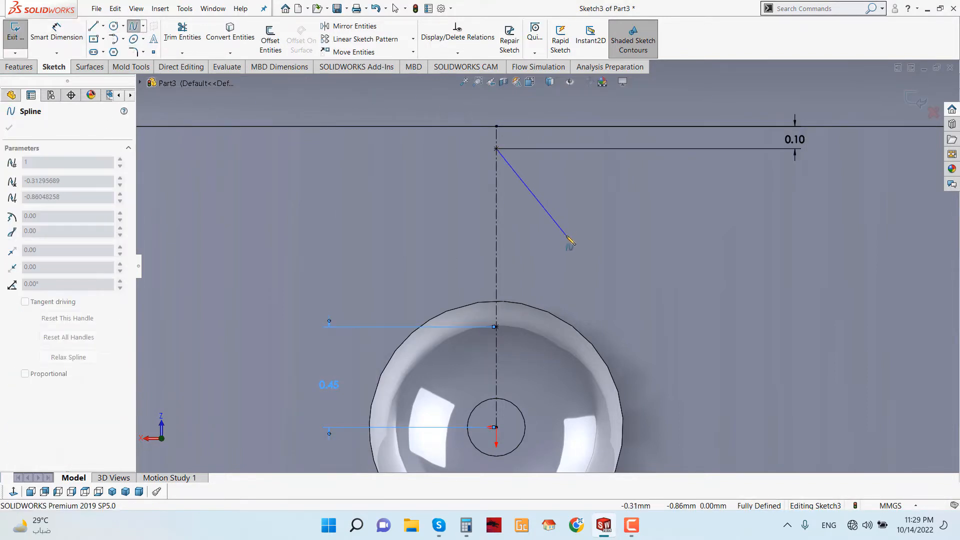
left_click(542, 218)
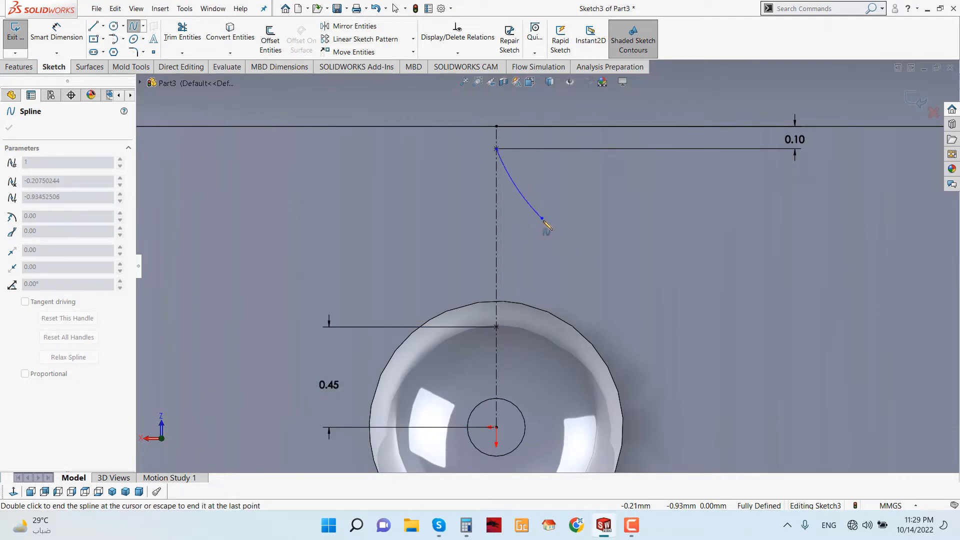
double_click(497, 327)
key("Escape")
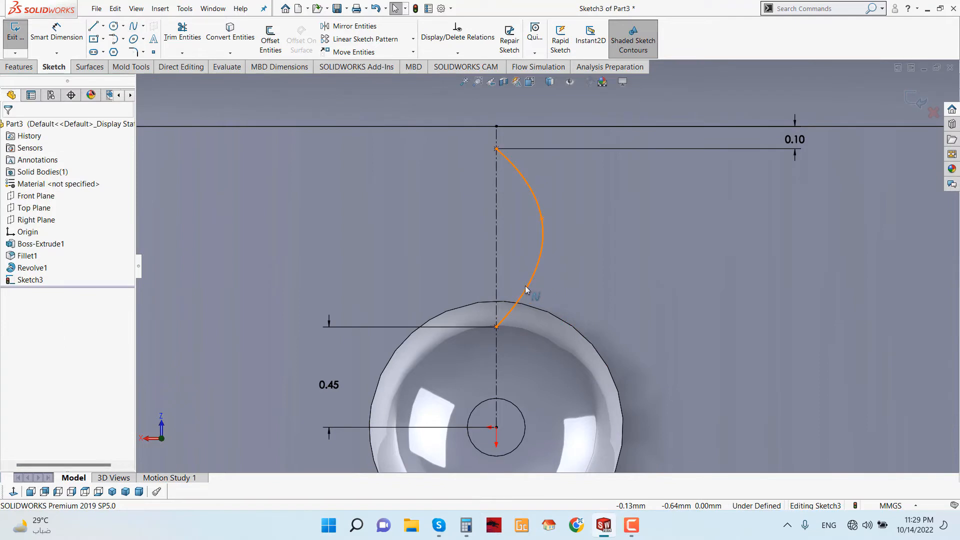
left_click(526, 290)
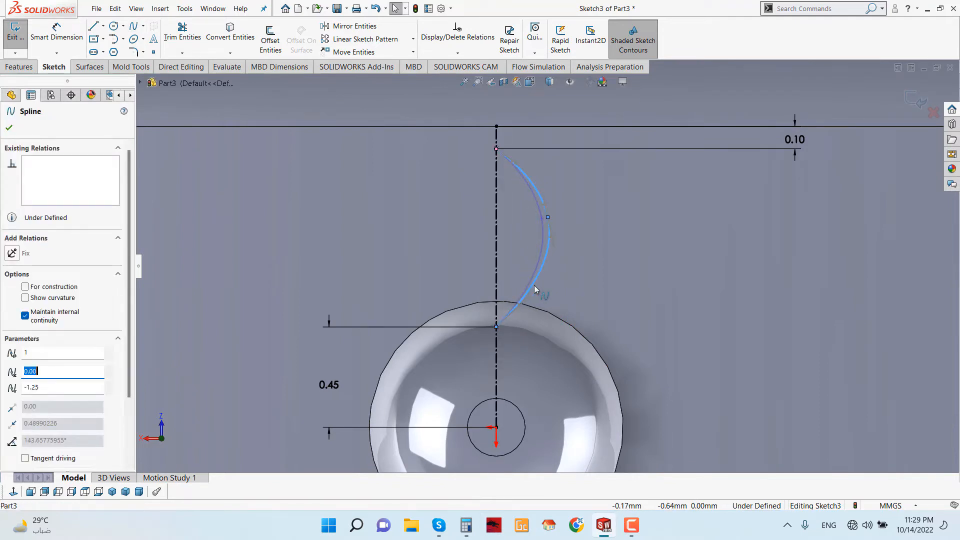
left_click(9, 128)
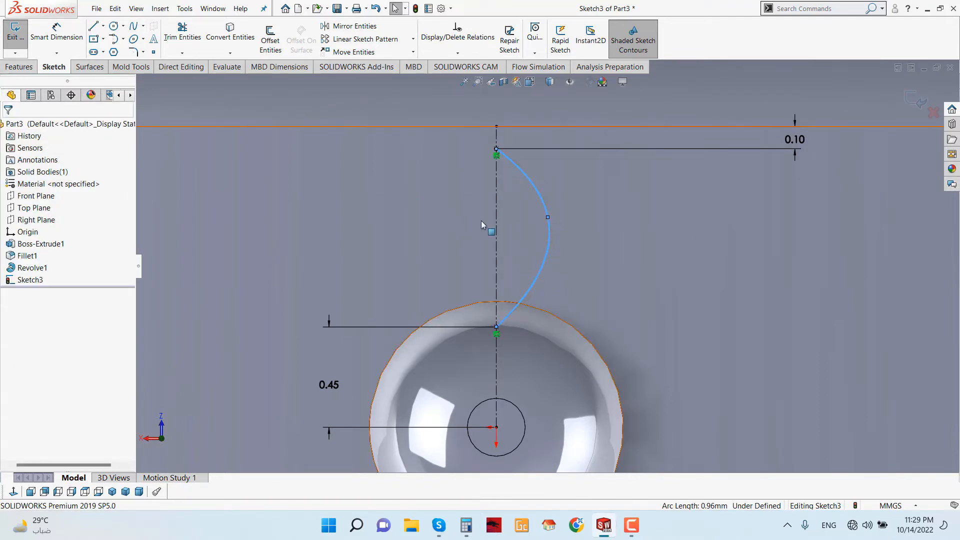
Step: Dimension the spline's length to 0.9 mm
left_click(56, 34)
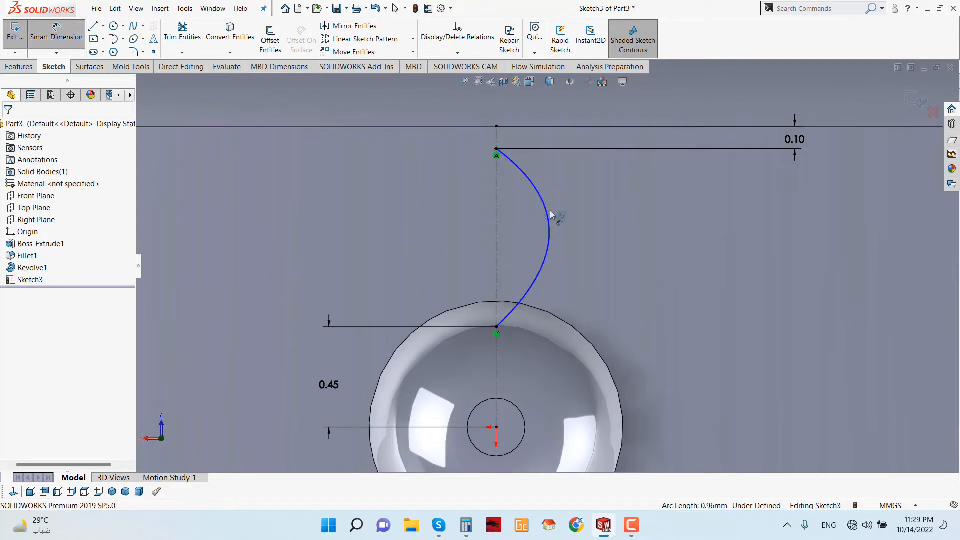
left_click(540, 196)
left_click(573, 202)
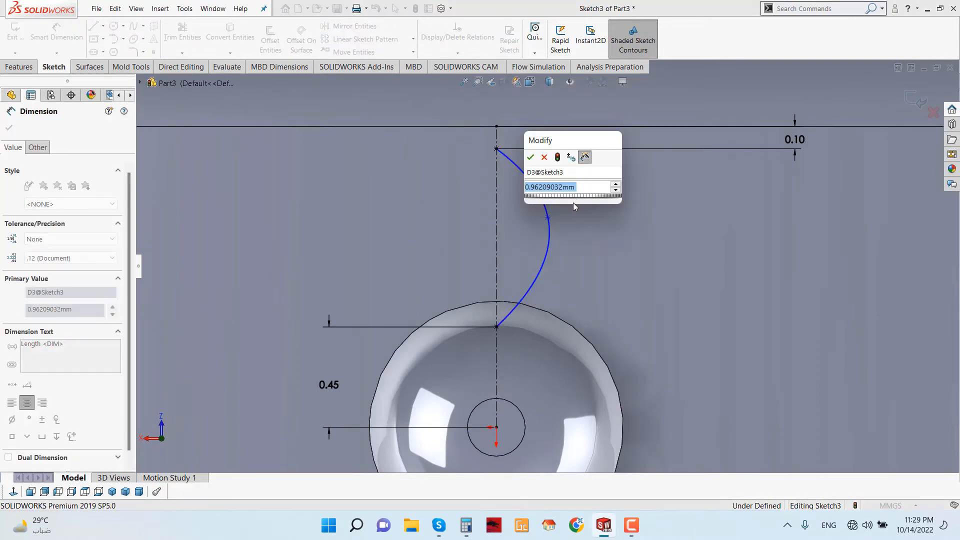
type("0.")
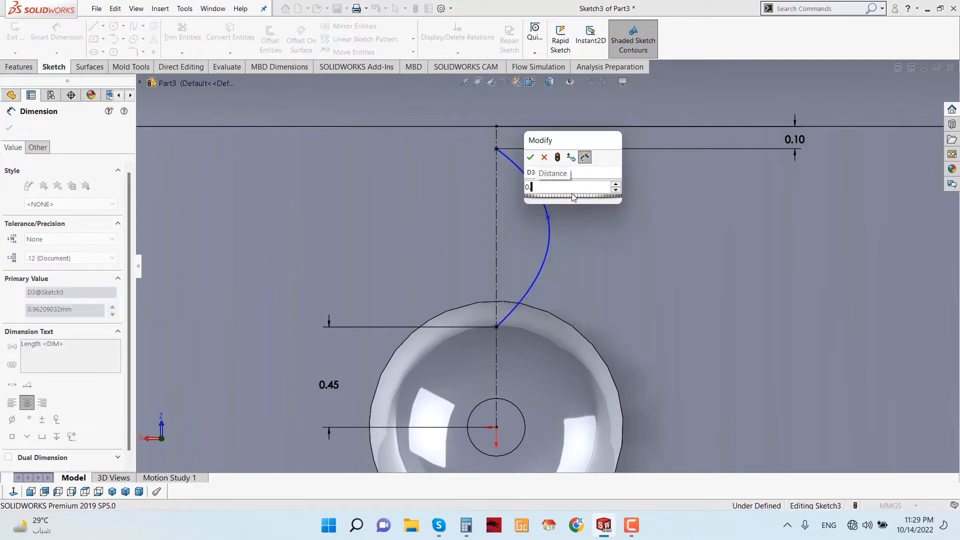
type("9")
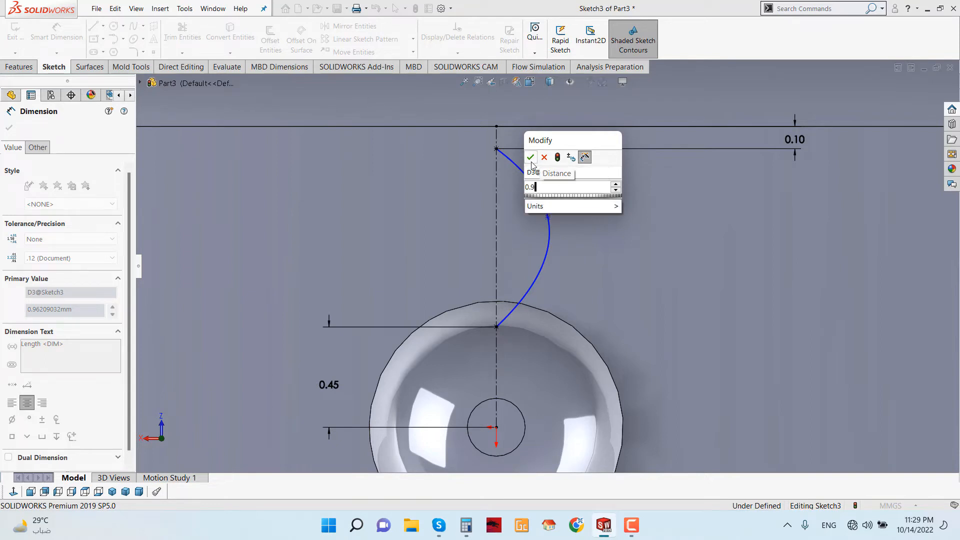
key("Return")
Step: Add a second length dimension to the spline, placed beside its lower half
left_click(523, 282)
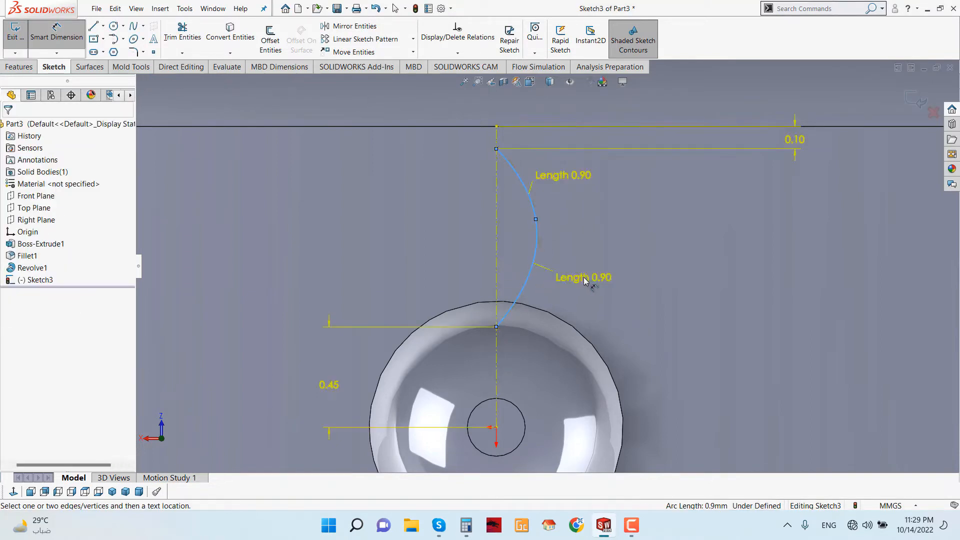
left_click(584, 280)
left_click(532, 184)
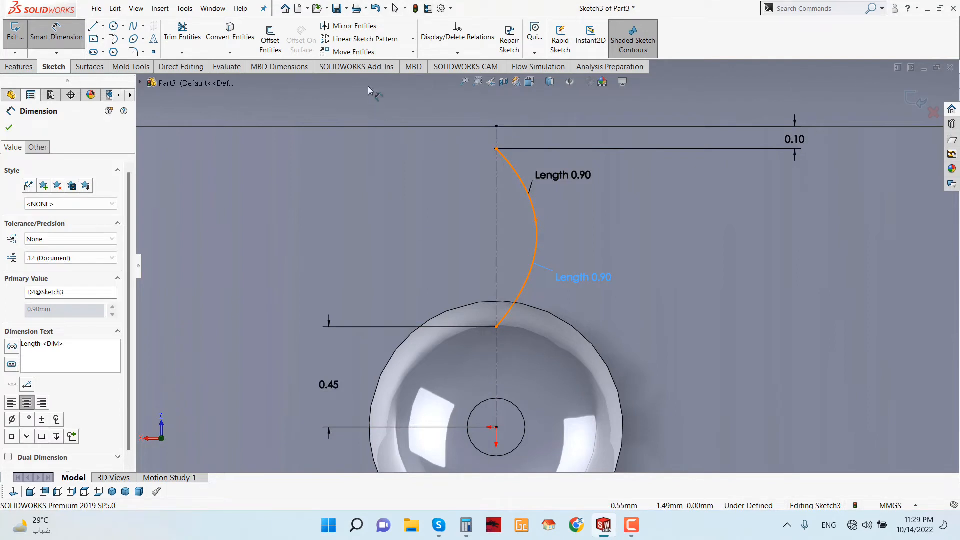
Step: Mirror the 0.90 mm spline about the vertical centerline to close the petal outline
key("Escape")
left_click(355, 26)
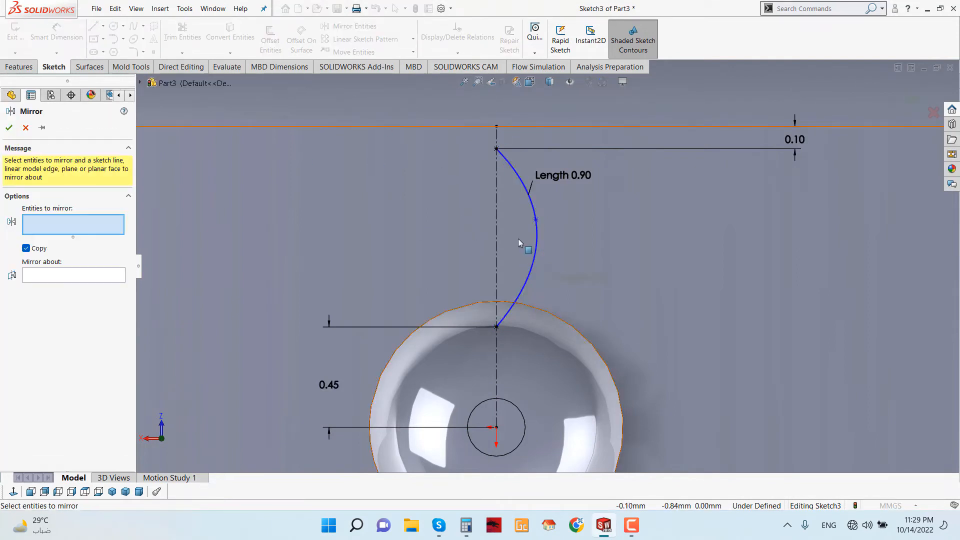
left_click(99, 274)
left_click(495, 224)
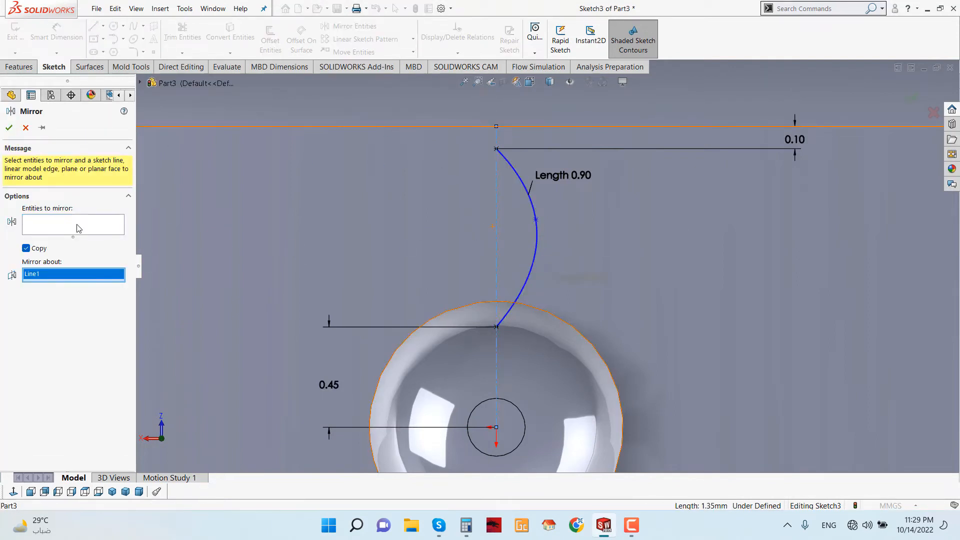
left_click(536, 231)
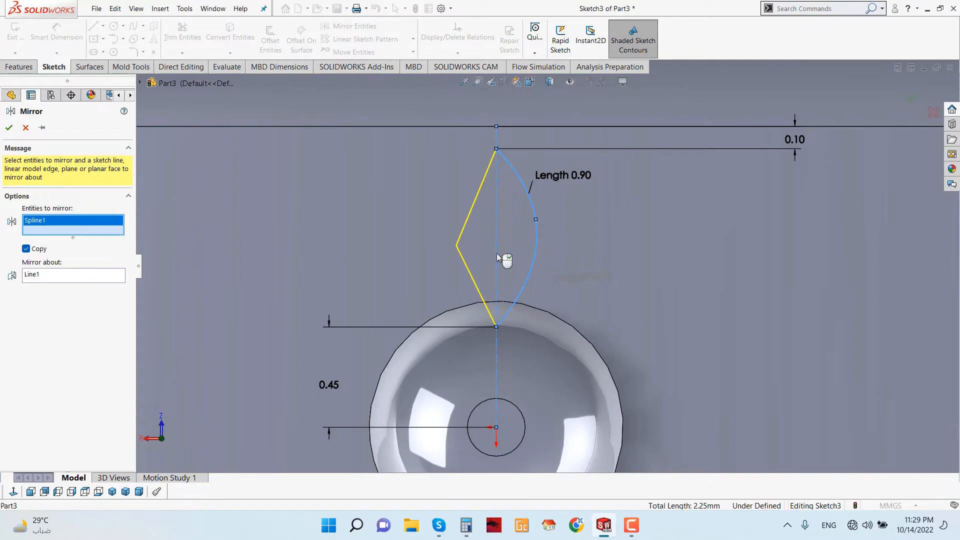
left_click(9, 128)
Step: Set up a circular sketch pattern of both petal splines around the dome's center with 8 equally spaced instances over 360 degrees
scroll(555, 293, "up", 2)
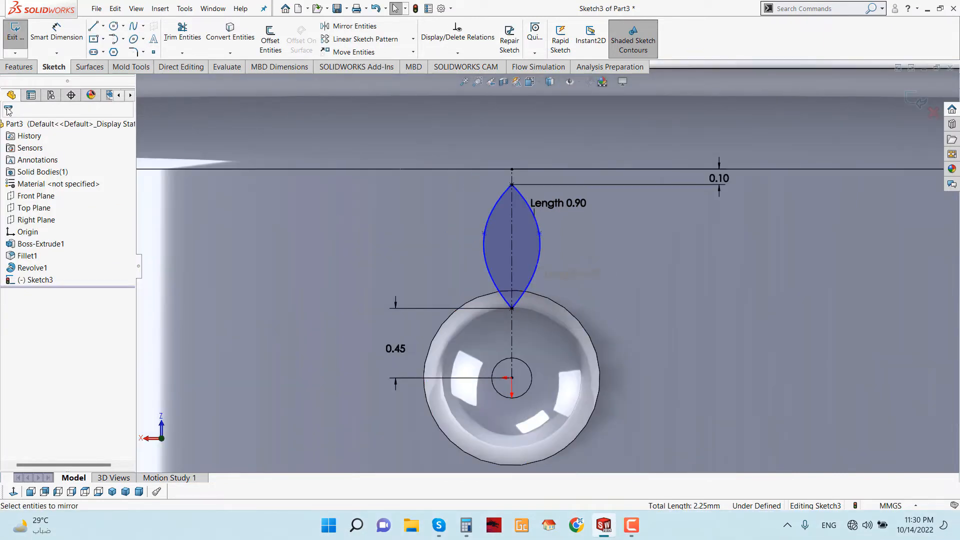
left_click(413, 42)
left_click(378, 66)
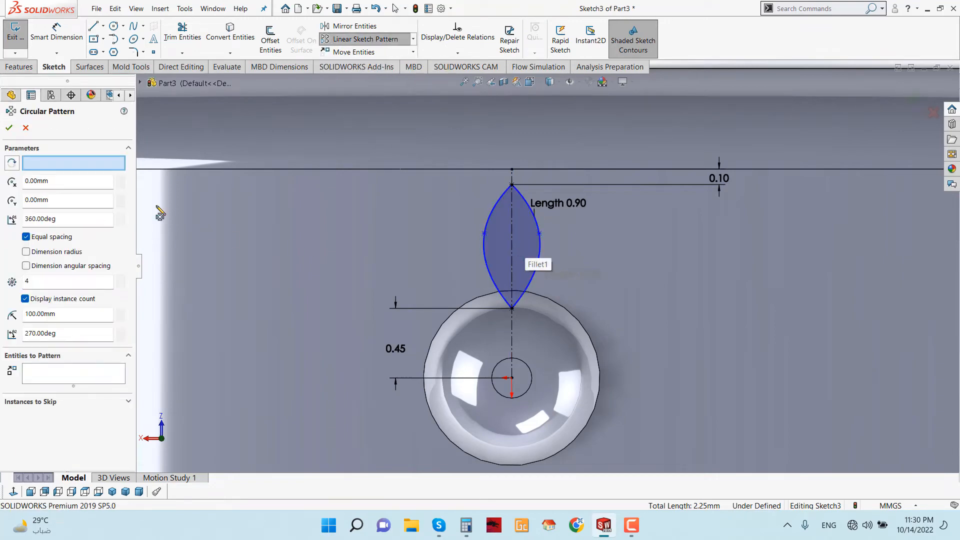
left_click(539, 255)
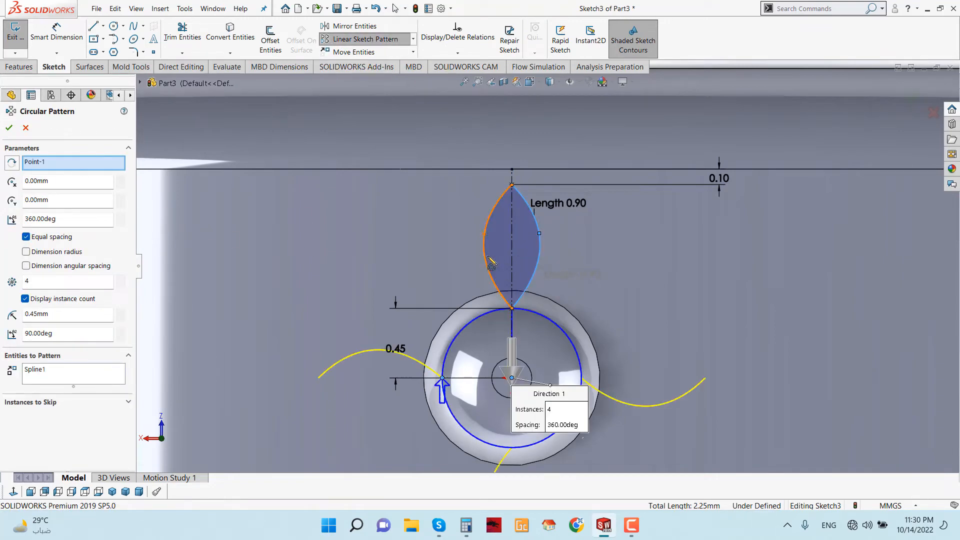
left_click(486, 260)
scroll(538, 352, "up", 2)
left_click_drag(35, 283, 23, 283)
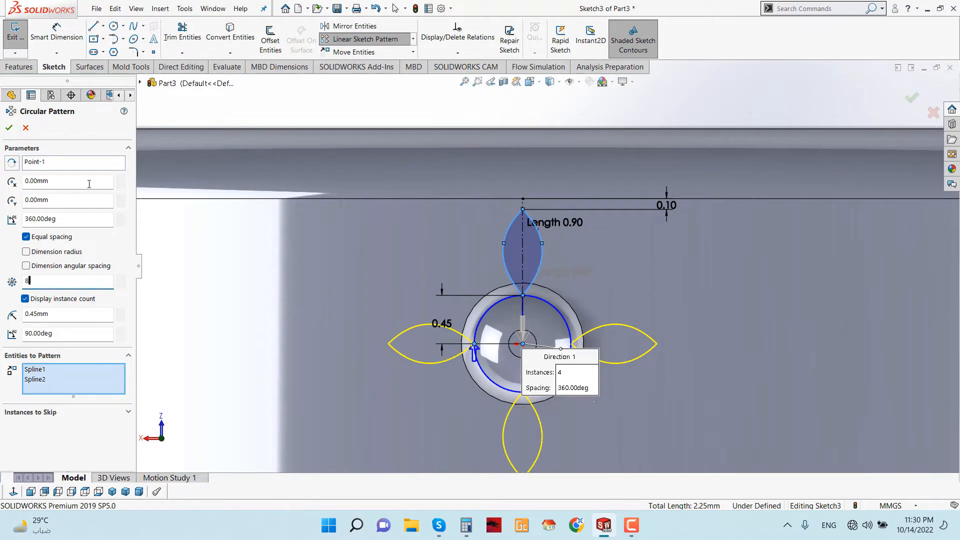
Step: Raise the circular sketch pattern to 12 petal instances and create it
scroll(649, 352, "down", 1)
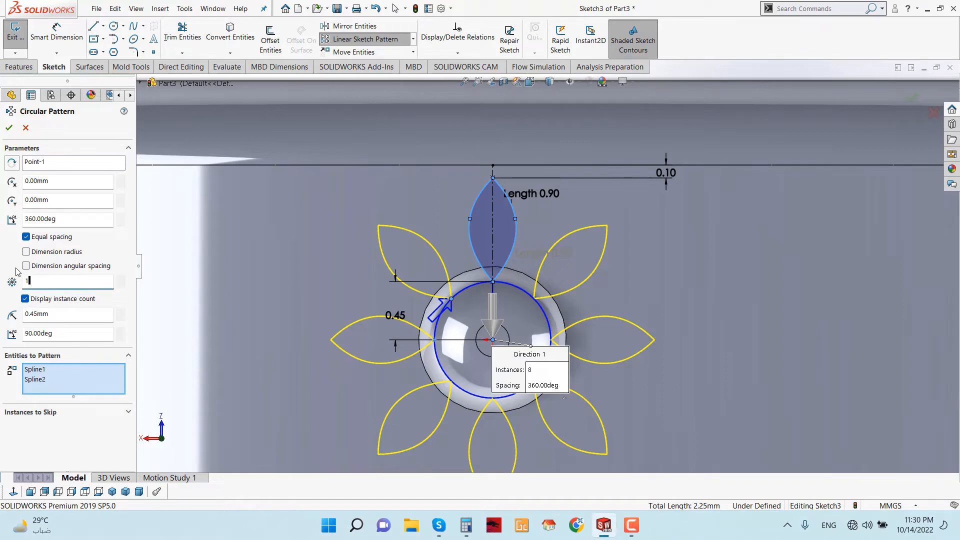
left_click(75, 132)
scroll(597, 346, "up", 2)
scroll(596, 345, "down", 1)
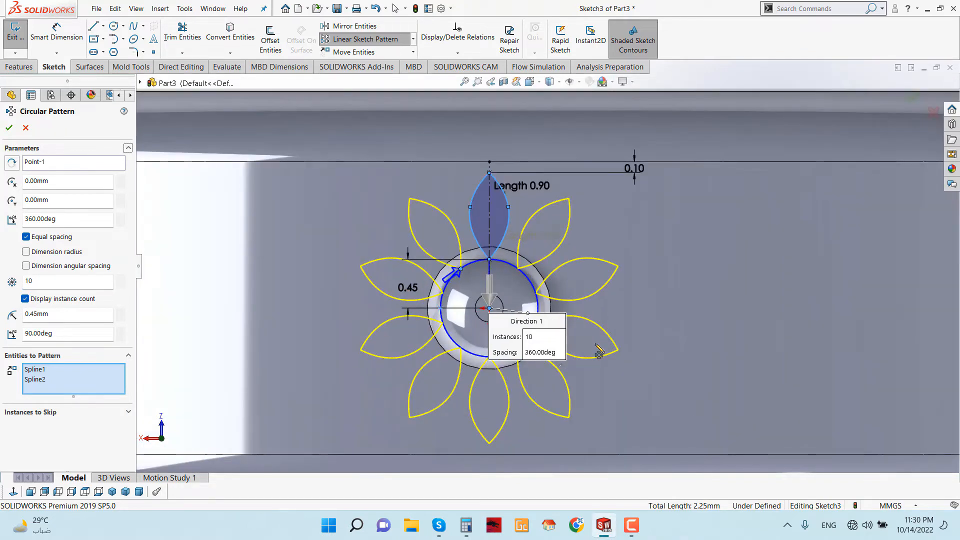
type("12")
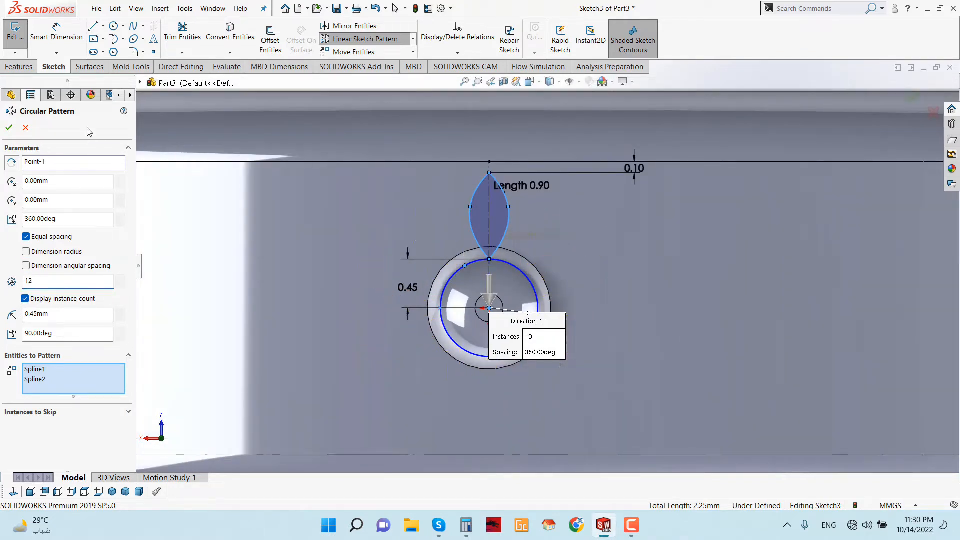
scroll(581, 378, "down", 1)
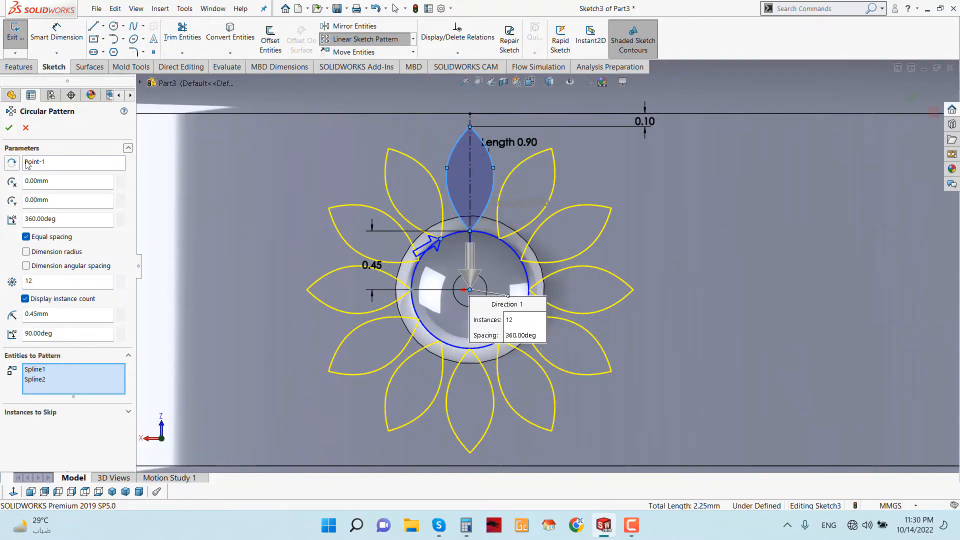
left_click(8, 129)
Step: Set up a boss extrusion of the twelve petals with the Up To Surface end condition, ending on the band's outer face
scroll(500, 251, "up", 3)
middle_click_drag(621, 371, 618, 359)
left_click(12, 67)
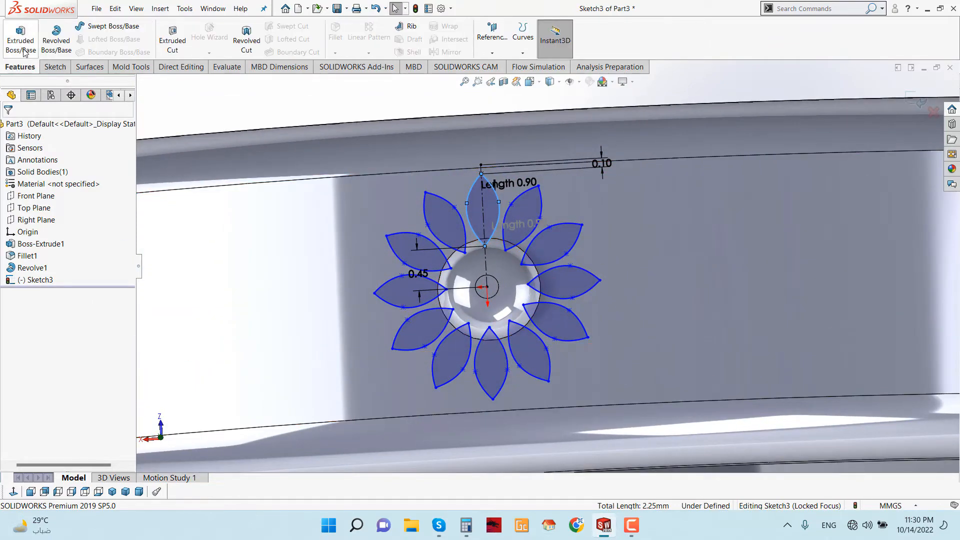
left_click(20, 37)
scroll(538, 269, "up", 3)
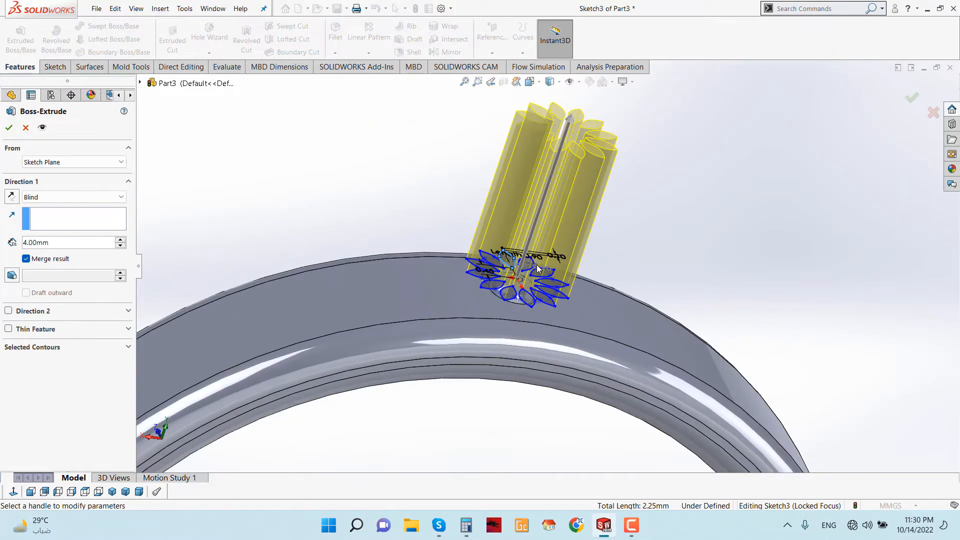
left_click(48, 197)
left_click(50, 231)
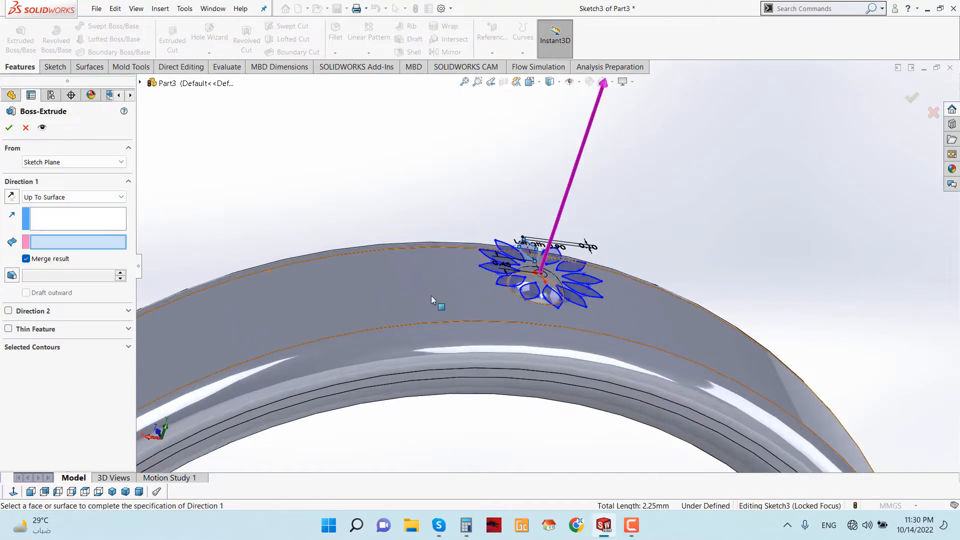
scroll(494, 285, "down", 3)
left_click(495, 285)
middle_click_drag(635, 168, 620, 252)
Step: Start the petal extrusion at a 0.10 mm offset from the sketch plane and create it
left_click(45, 199)
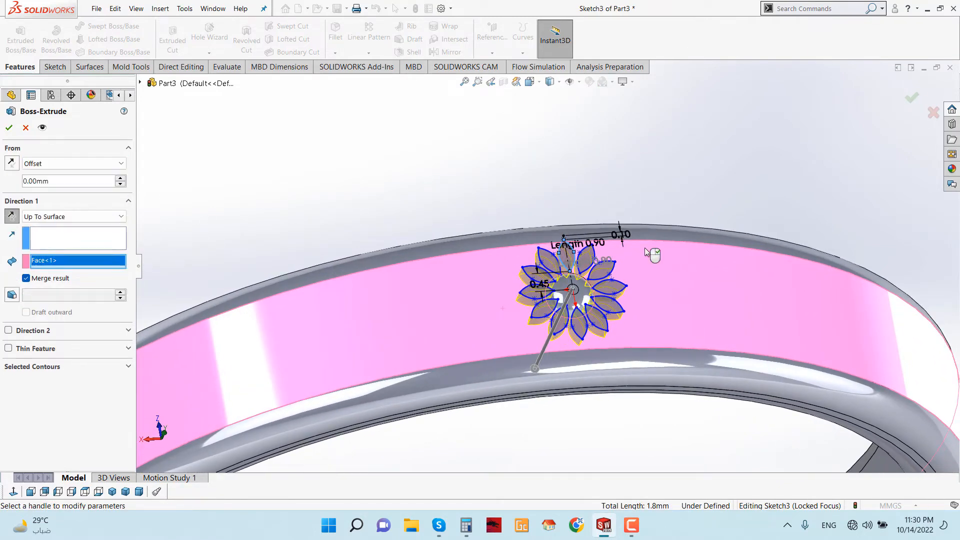
type("0.")
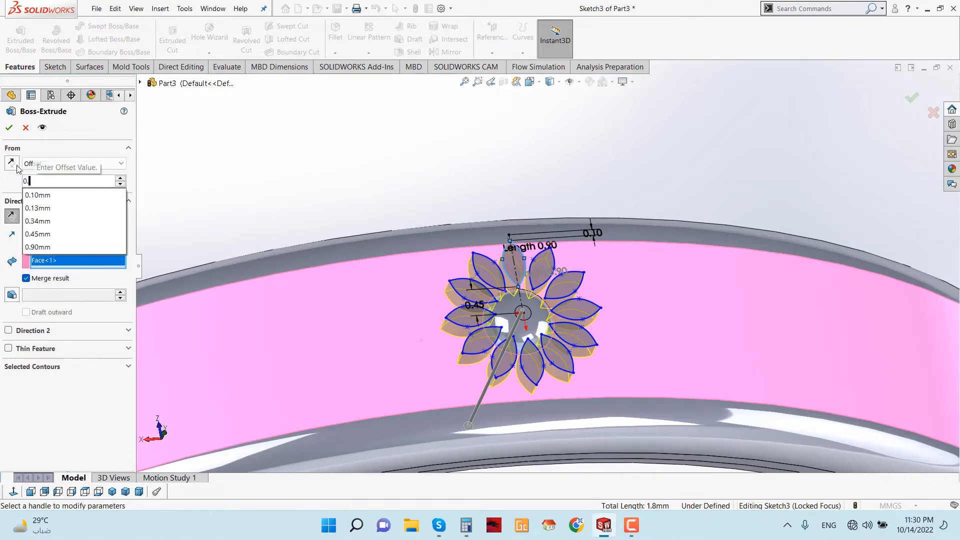
scroll(479, 313, "down", 2)
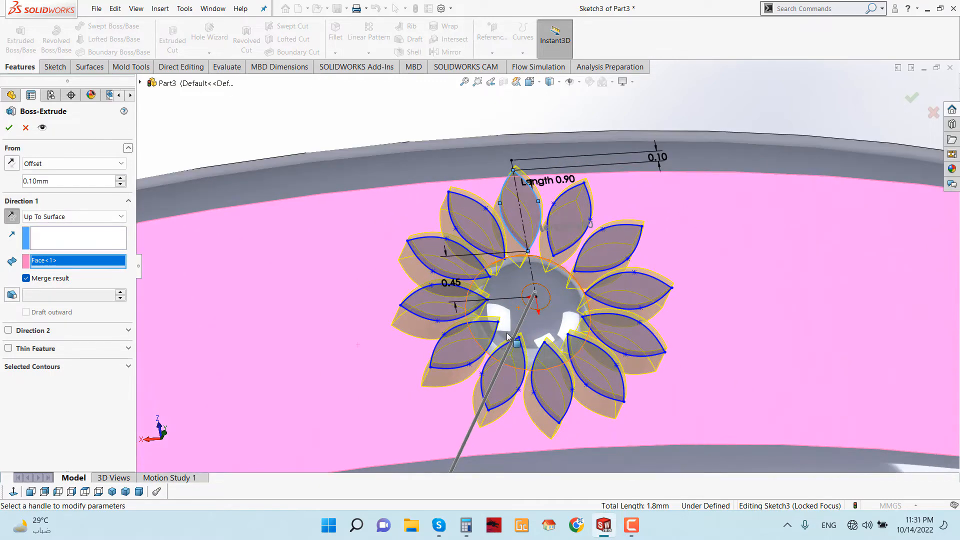
left_click(8, 128)
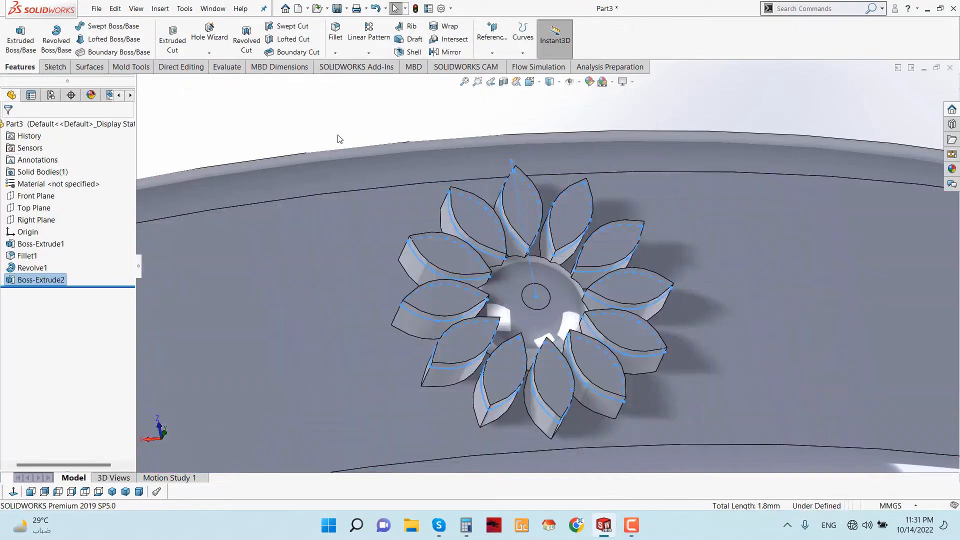
Step: Start a 0.15 mm, 45-degree chamfer with both top edges of the petal just beside the uppermost one
scroll(560, 231, "up", 3)
middle_click_drag(538, 342, 565, 205)
scroll(555, 255, "down", 5)
middle_click_drag(524, 264, 510, 330)
scroll(502, 352, "up", 2)
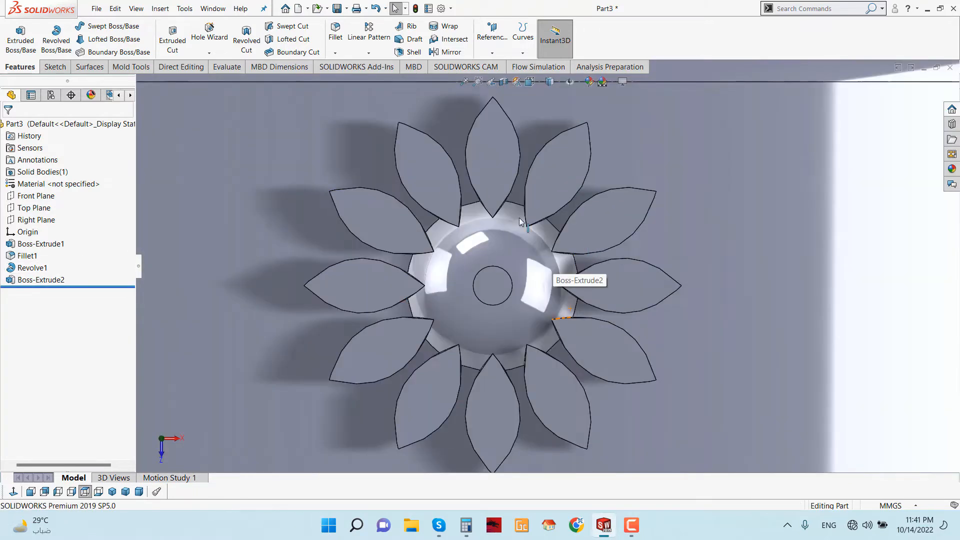
left_click(160, 8)
mouse_move(257, 47)
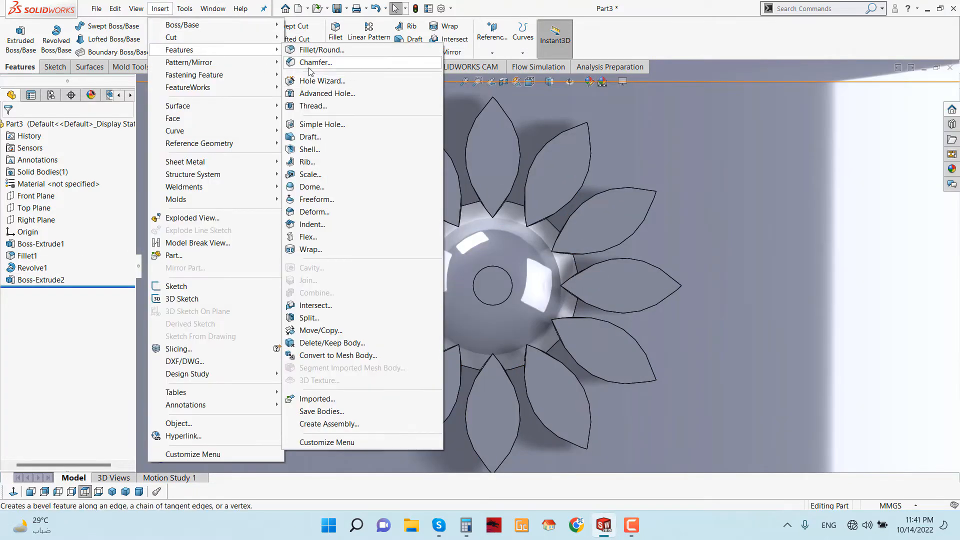
left_click(320, 62)
left_click(456, 169)
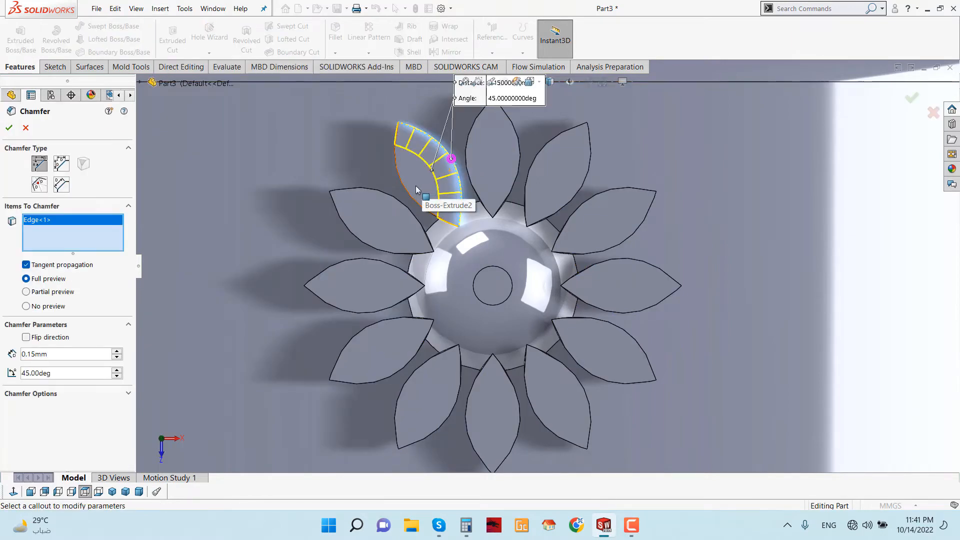
left_click(408, 195)
Step: Add both top edges of the next two petals counterclockwise to the chamfer selection
scroll(473, 183, "up", 2)
scroll(489, 193, "down", 3)
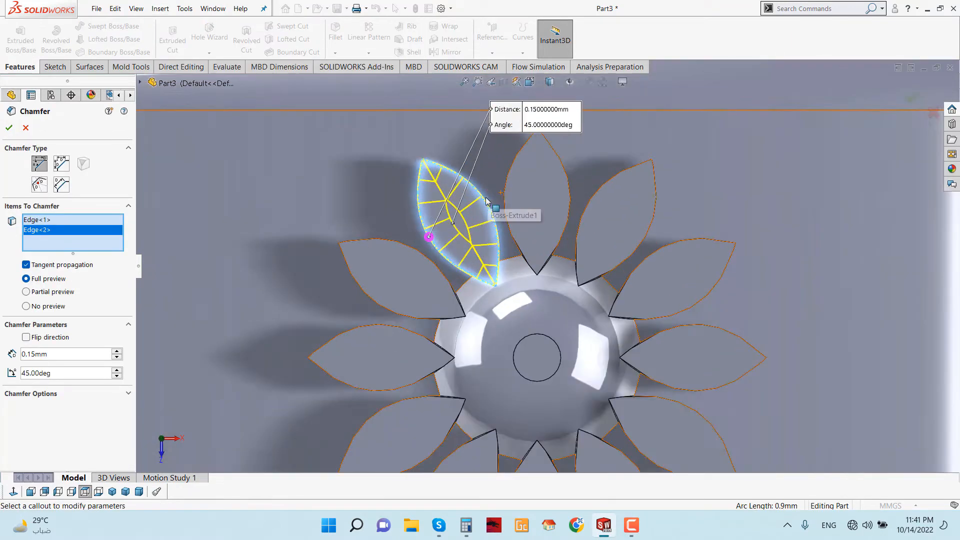
middle_click_drag(370, 319, 430, 283)
left_click(409, 309)
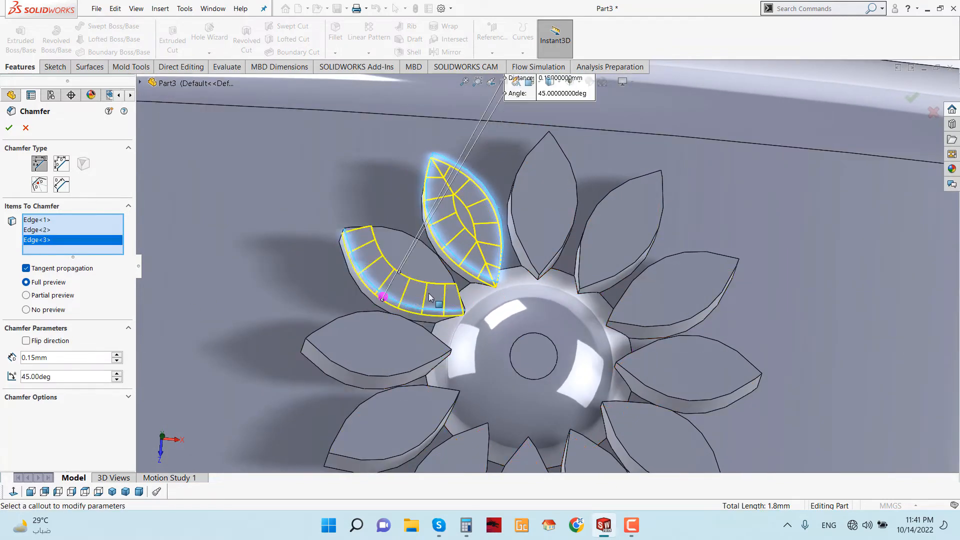
left_click(446, 270)
left_click(374, 376)
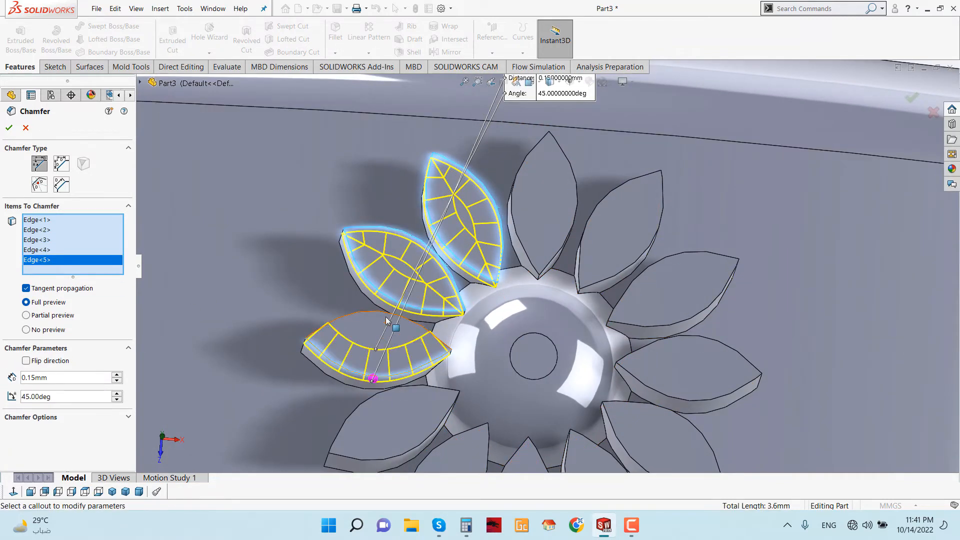
left_click(386, 313)
Step: Add the top faces of the remaining nine petals to the selection and create the 0.15 mm chamfer
scroll(488, 375, "up", 4)
scroll(487, 375, "down", 4)
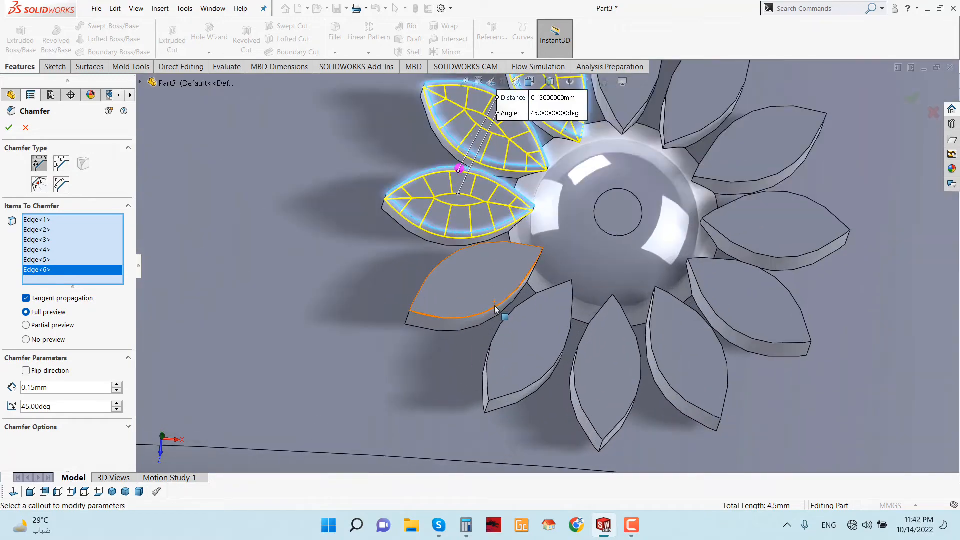
left_click(492, 298)
left_click(522, 352)
left_click(607, 370)
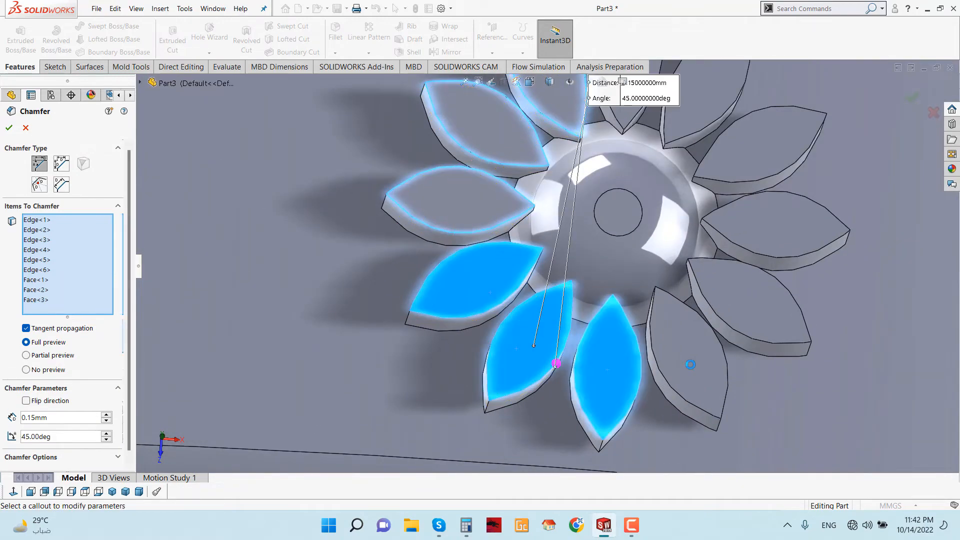
left_click(689, 361)
left_click(733, 322)
left_click(784, 226)
left_click(763, 155)
left_click(706, 97)
scroll(700, 102, "up", 2)
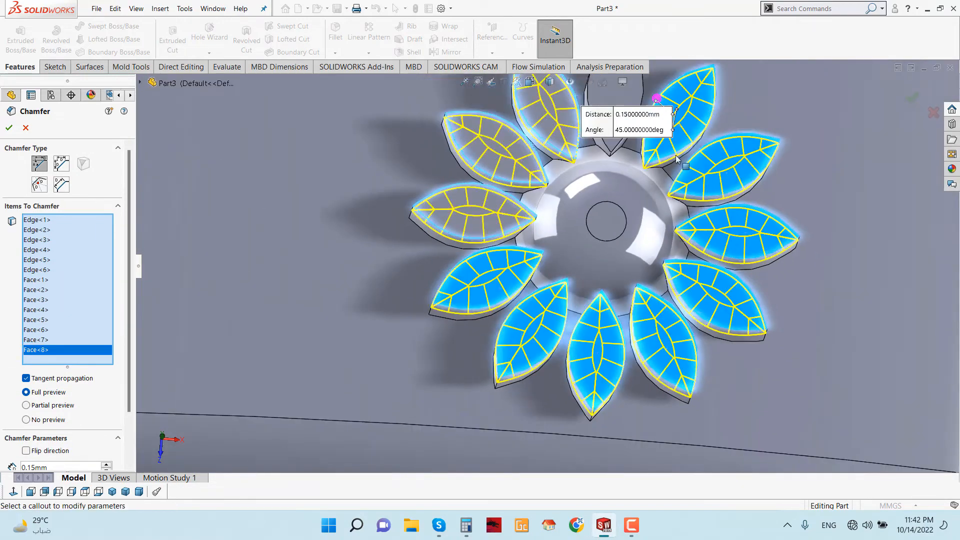
left_click(619, 114)
middle_click_drag(751, 171, 758, 223)
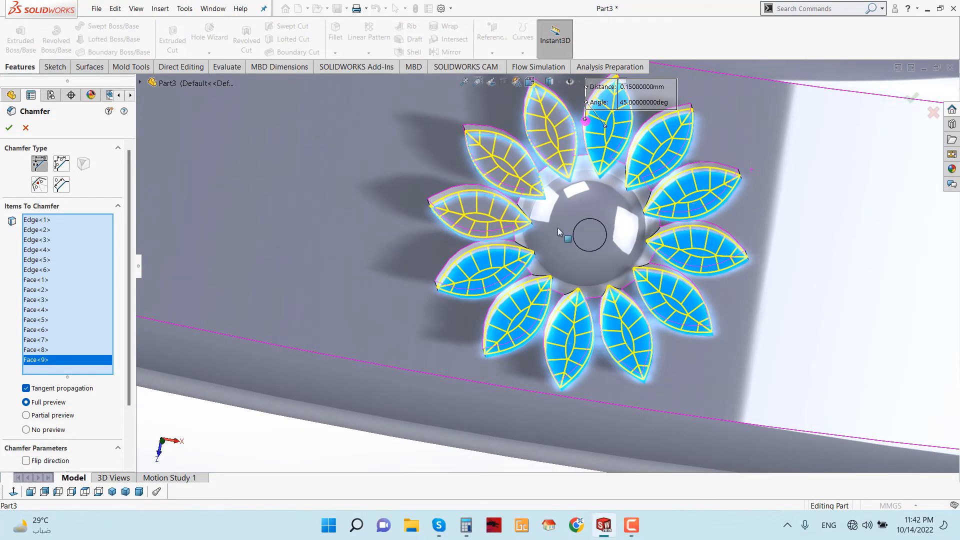
left_click(9, 128)
Step: Inspect the chamfered flower on the band in shaded display without edges, and restore the shaded-with-edges display
scroll(612, 270, "up", 4)
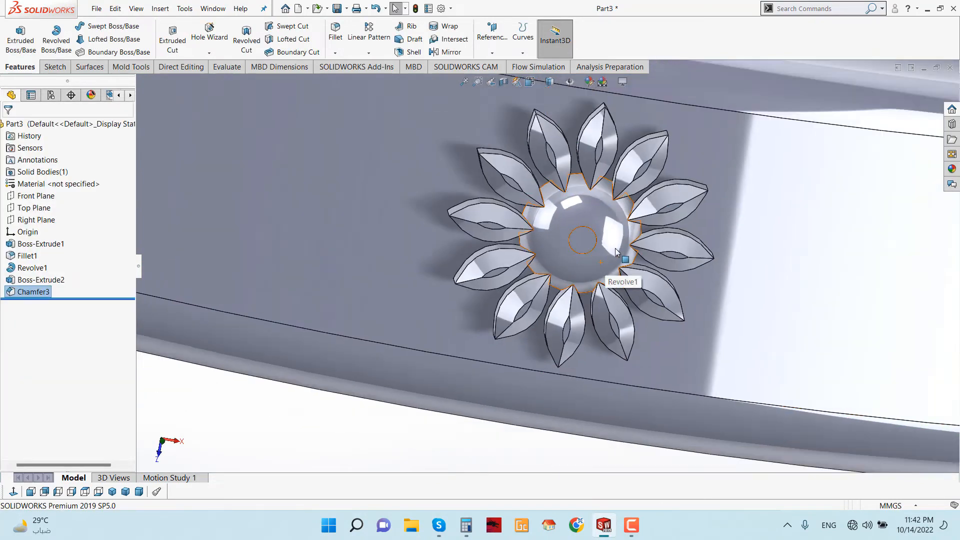
middle_click_drag(621, 270, 636, 233)
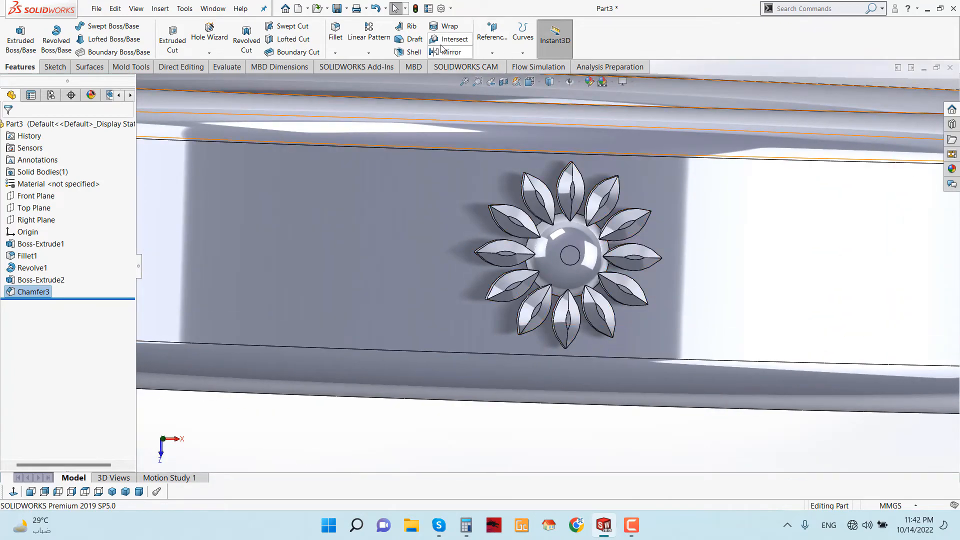
left_click(551, 113)
scroll(619, 216, "up", 2)
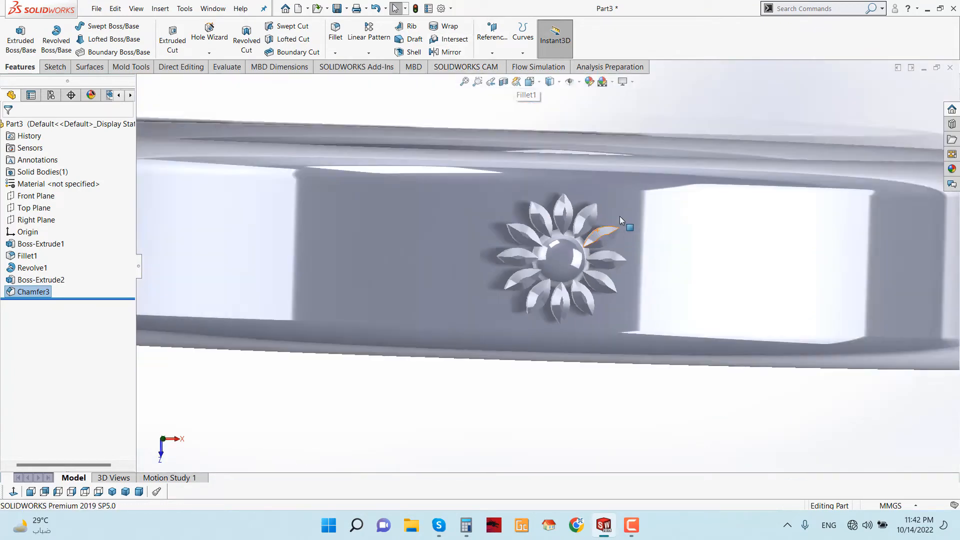
mouse_move(620, 216)
middle_mouse_down()
mouse_move(595, 273)
mouse_move(621, 223)
mouse_move(583, 273)
middle_mouse_up()
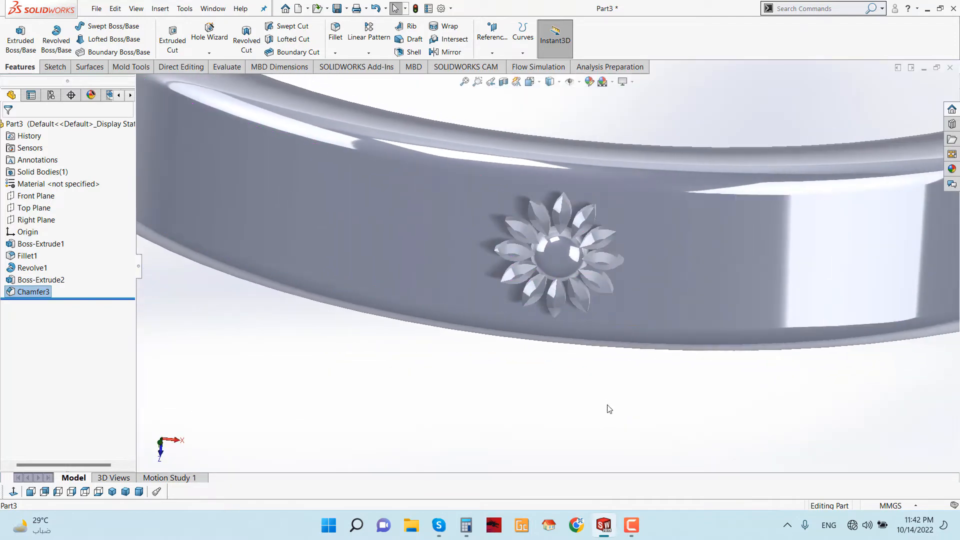
left_click(553, 96)
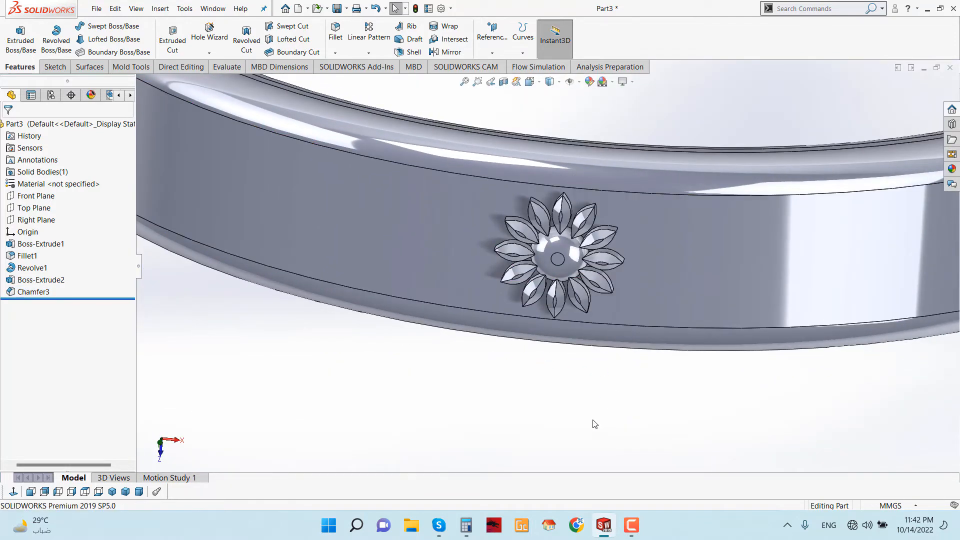
scroll(582, 228, "down", 1)
mouse_move(583, 227)
middle_mouse_down()
mouse_move(567, 193)
mouse_move(570, 205)
middle_mouse_up()
Step: Circular-pattern the flower's revolve, petal extrusion and chamfer equally over 360 degrees around the band, using its inner cylindrical face as direction
left_click(49, 292)
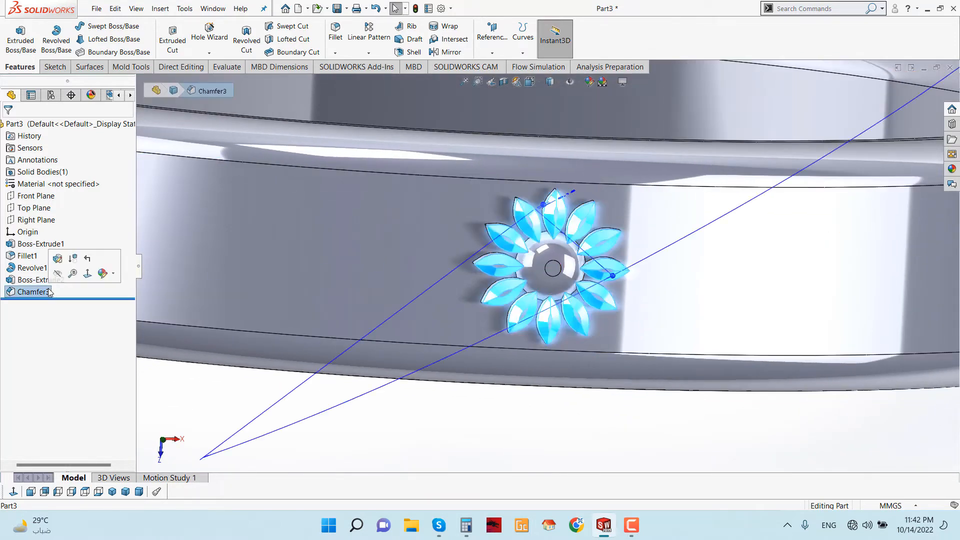
left_click(47, 281, "ctrl")
left_click(34, 272, "ctrl")
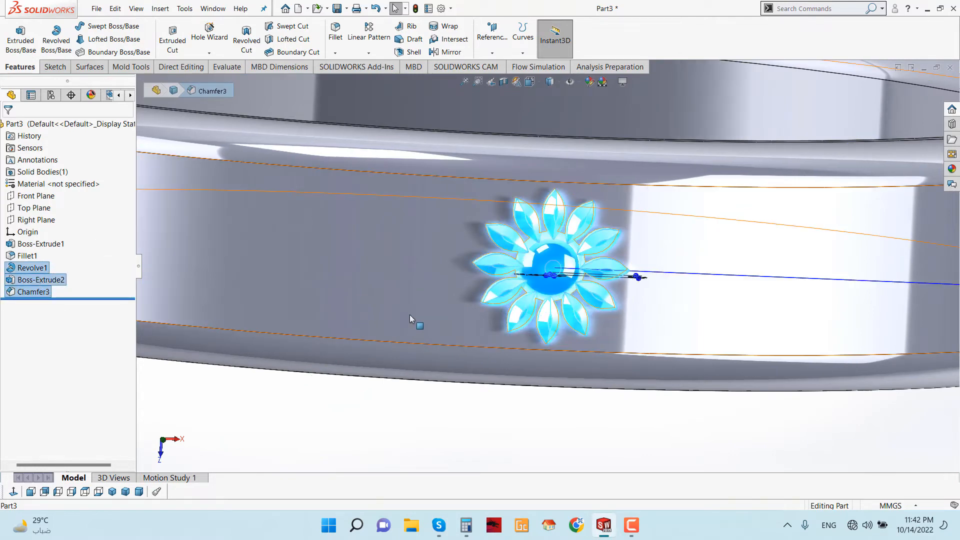
scroll(440, 303, "up", 1)
scroll(298, 93, "up", 3)
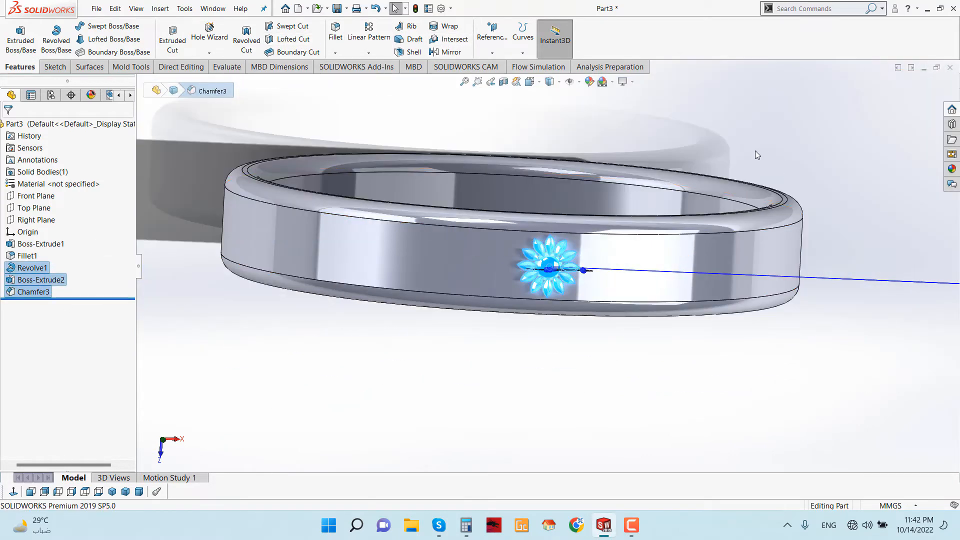
scroll(755, 151, "down", 1)
left_click(369, 52)
left_click(370, 78)
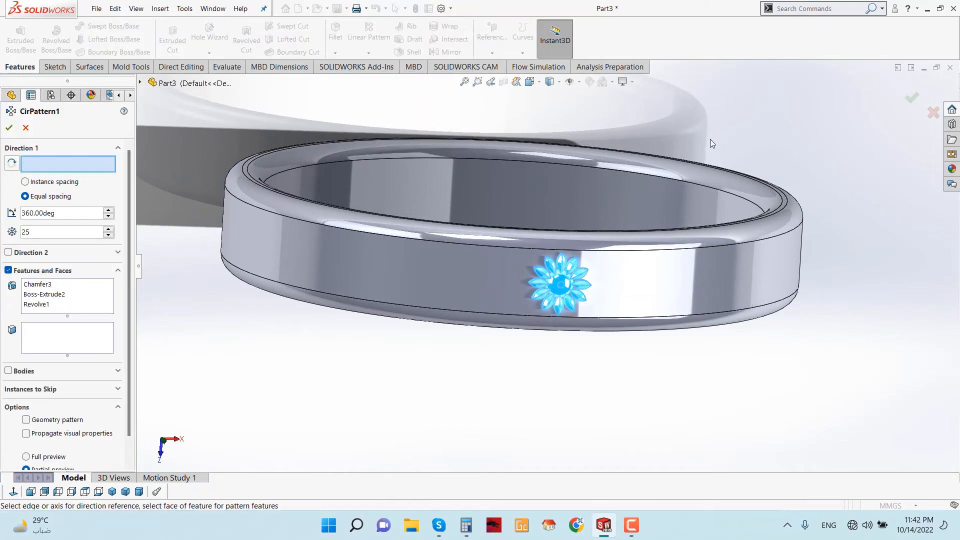
left_click(678, 183)
middle_click_drag(751, 228, 781, 239)
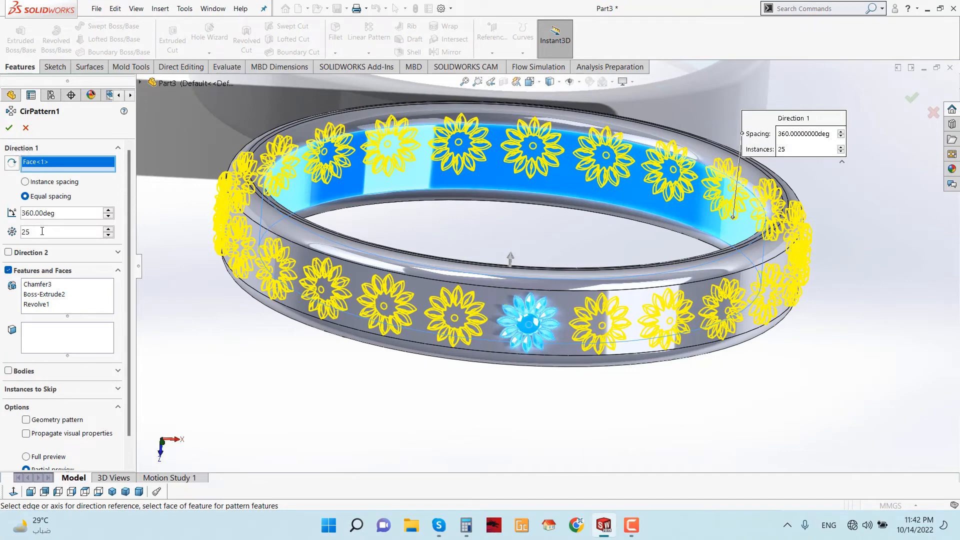
left_click(70, 148)
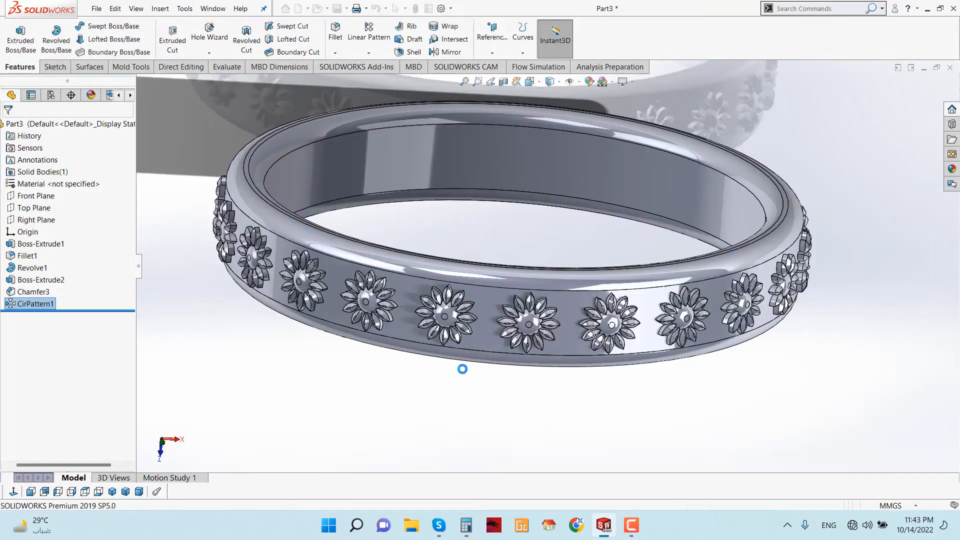
Step: Apply the polished gold appearance to the circular pattern feature of flowers
middle_click_drag(585, 429, 561, 360)
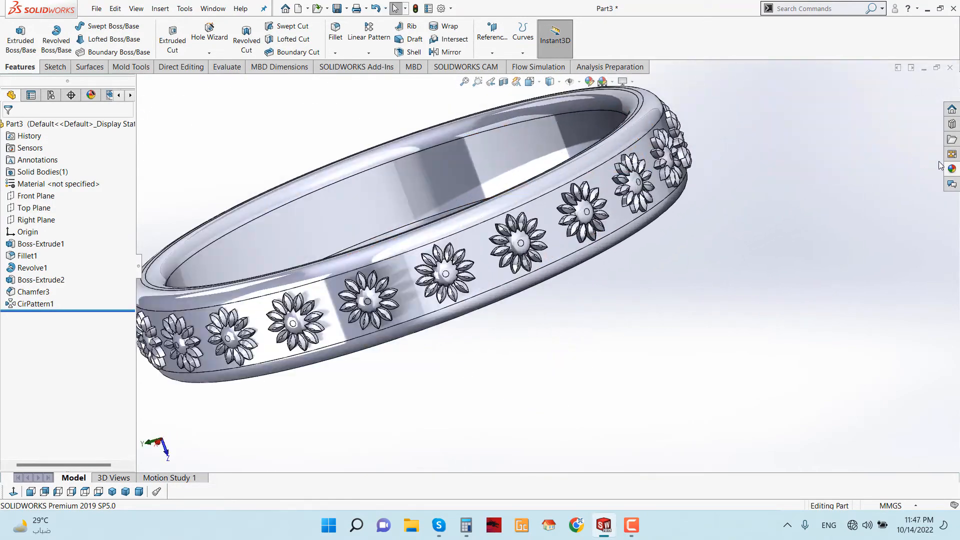
left_click(951, 169)
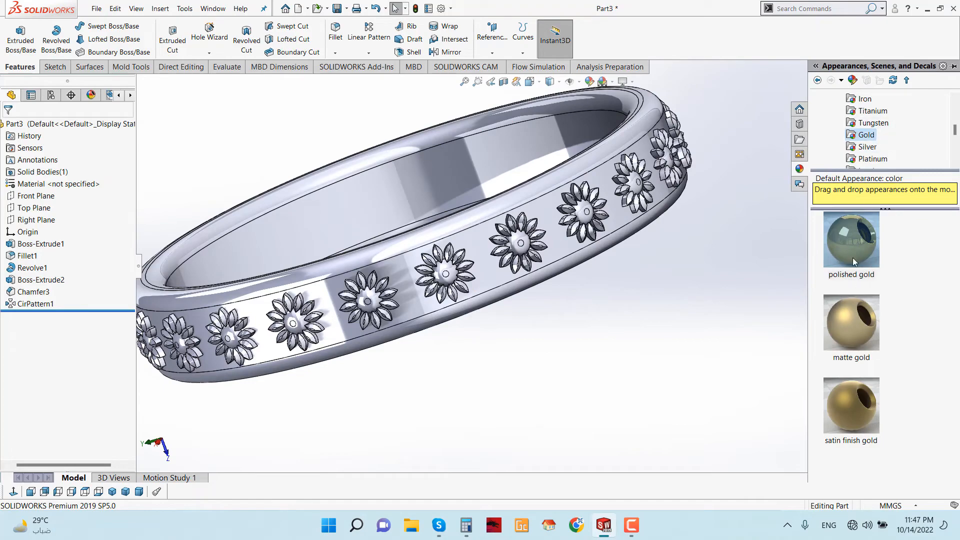
left_click_drag(854, 261, 595, 213)
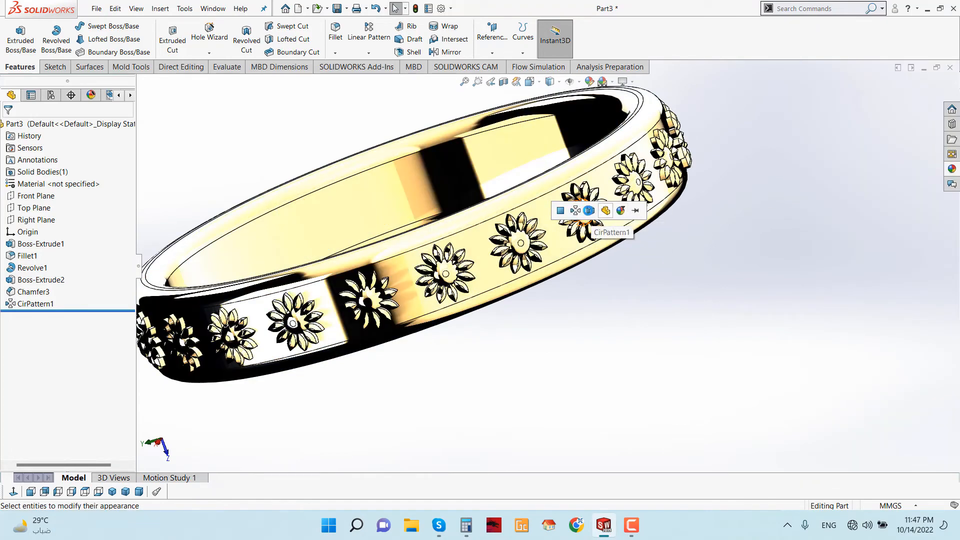
middle_click_drag(674, 220, 649, 227)
scroll(517, 369, "up", 2)
middle_click_drag(517, 368, 635, 326)
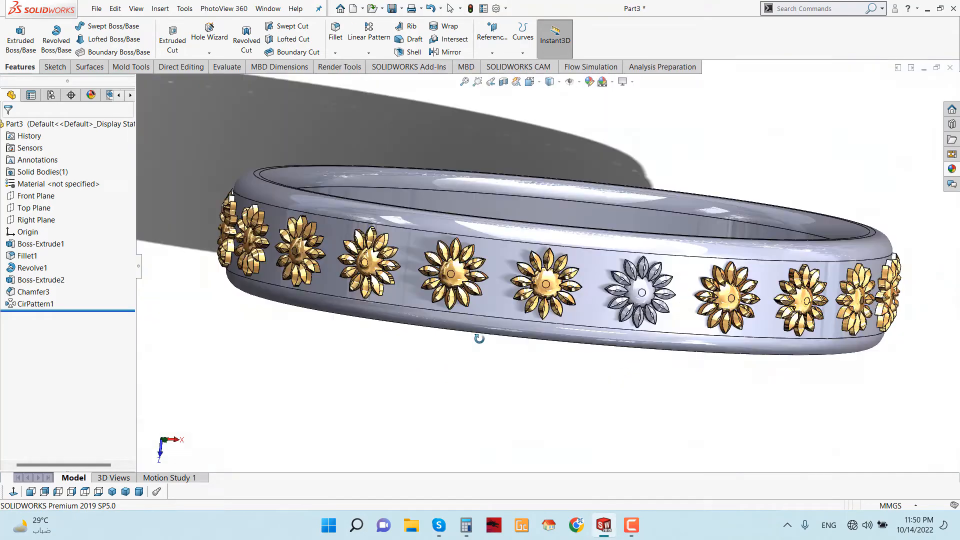
Step: Apply polished gold to the original flower's revolved dome and to its petal chamfer feature
left_click(951, 170)
left_click_drag(860, 279, 643, 295)
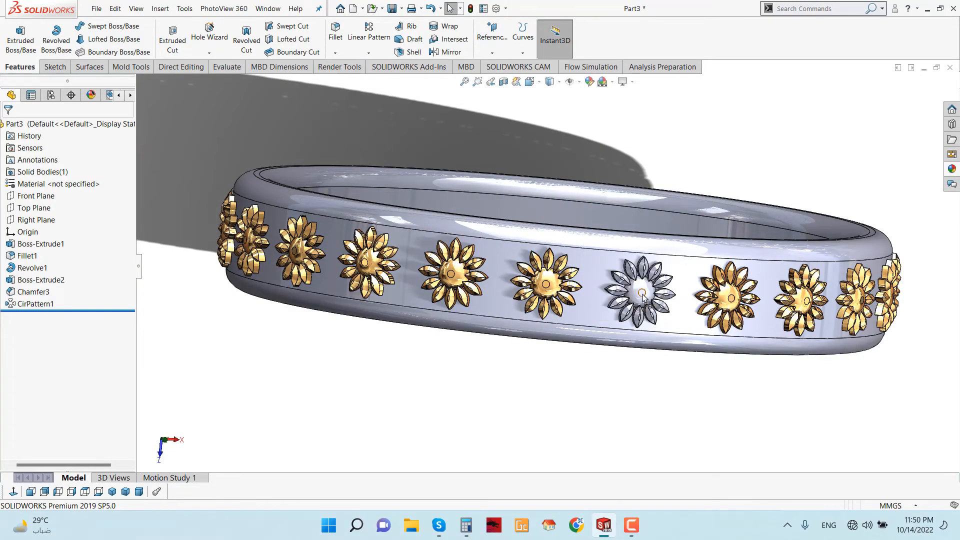
left_click(952, 170)
left_click_drag(853, 237, 621, 296)
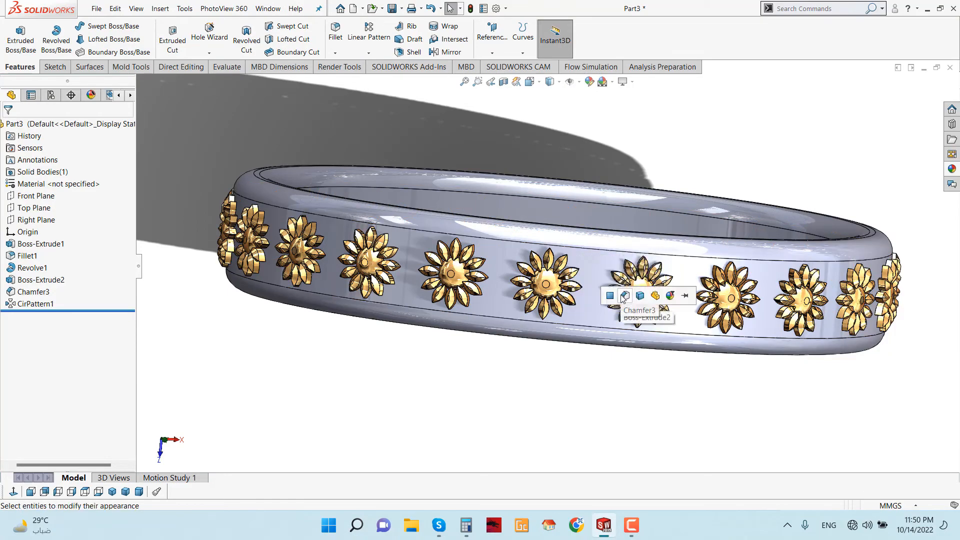
left_click(621, 296)
Step: Apply polished gold to the original flower's petal extrusion feature
scroll(658, 277, "down", 10)
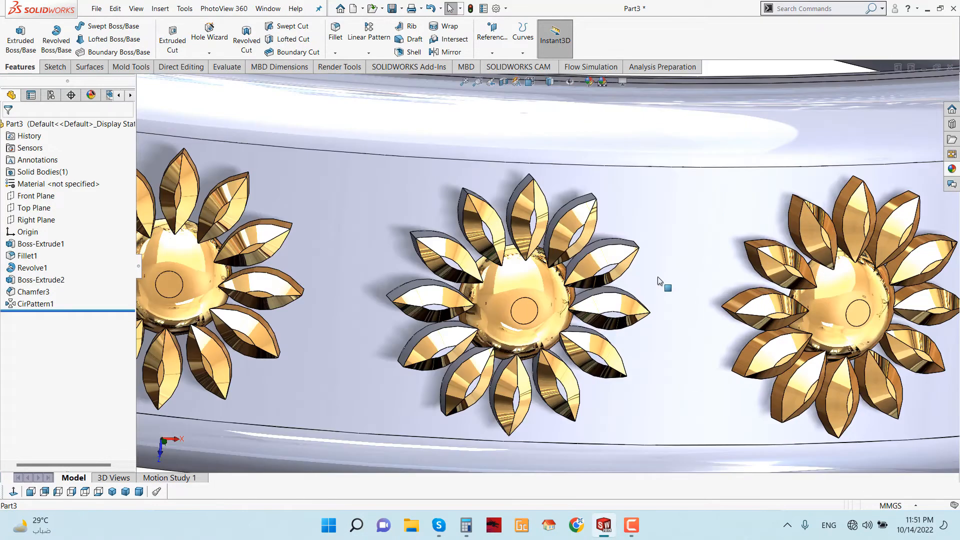
left_click(951, 170)
left_click_drag(868, 221, 610, 270)
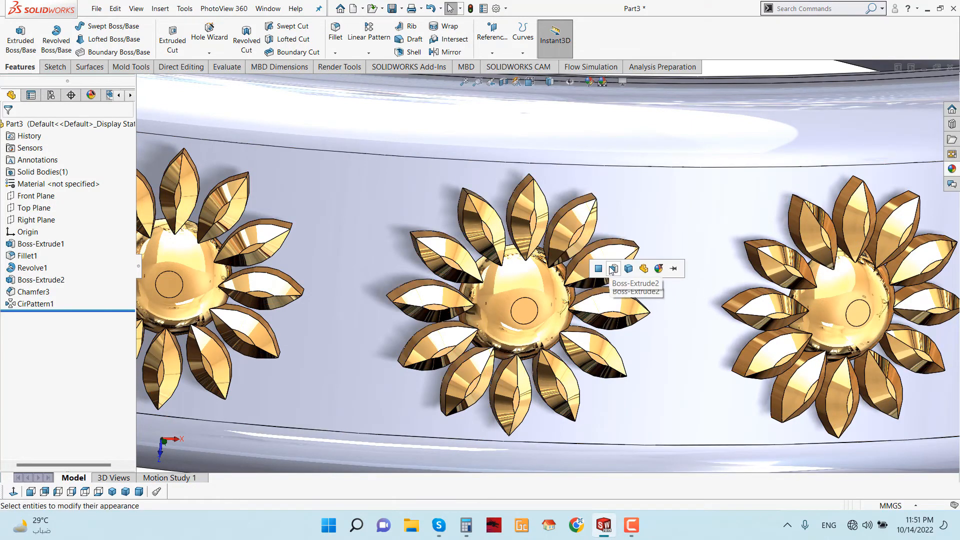
left_click(610, 270)
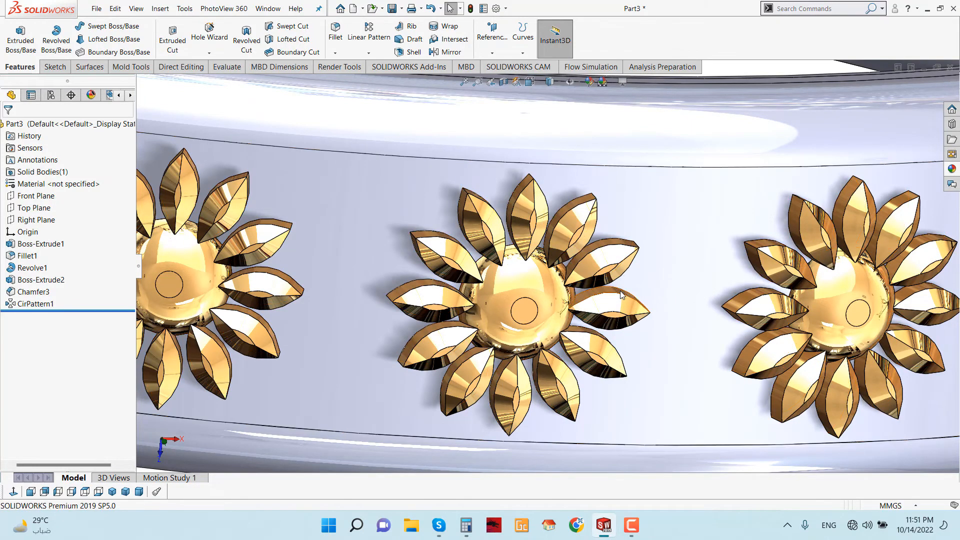
Step: Apply the polished bronze appearance to the band's fillet feature
scroll(616, 289, "up", 1)
mouse_move(616, 289)
middle_mouse_down()
mouse_move(625, 321)
mouse_move(617, 272)
middle_mouse_up()
scroll(547, 340, "up", 3)
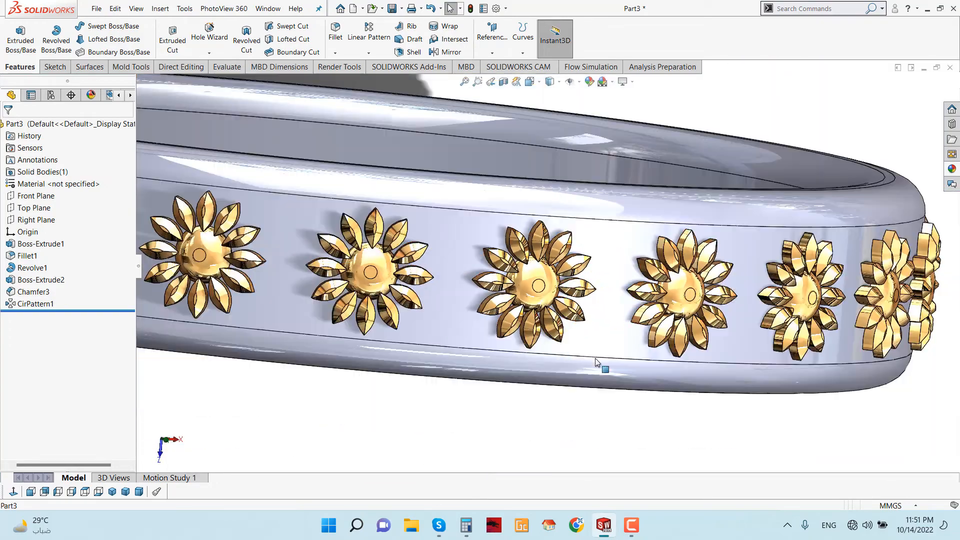
scroll(621, 423, "up", 5)
middle_click_drag(601, 309, 592, 348)
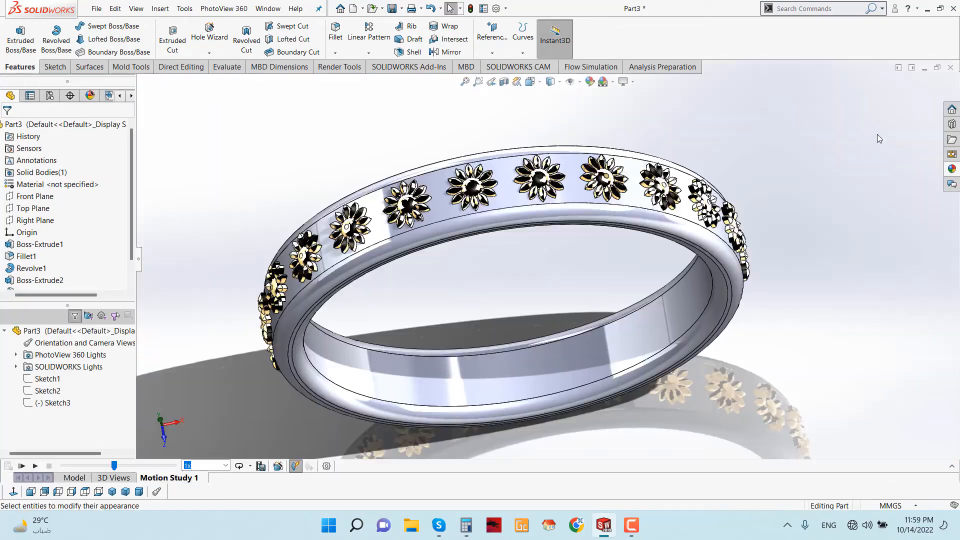
left_click(956, 169)
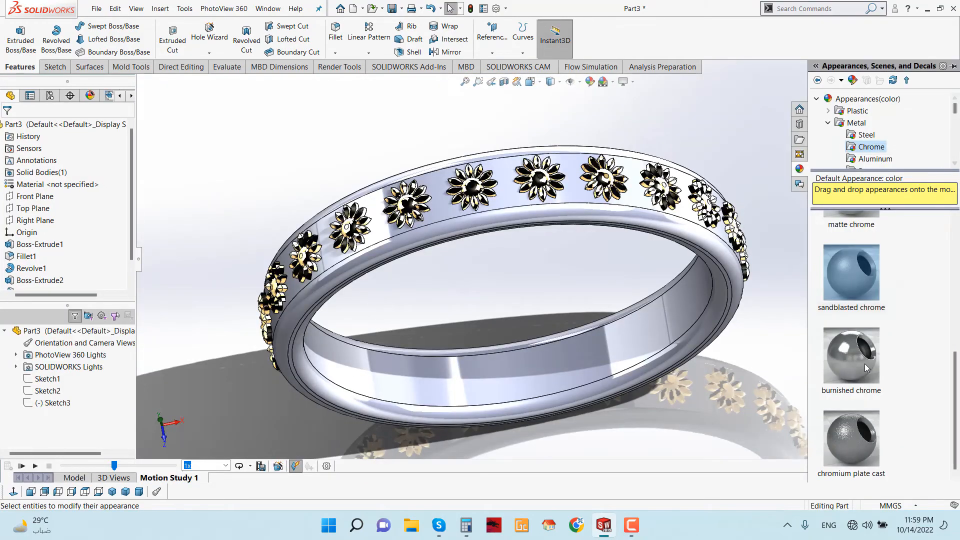
left_click(879, 160)
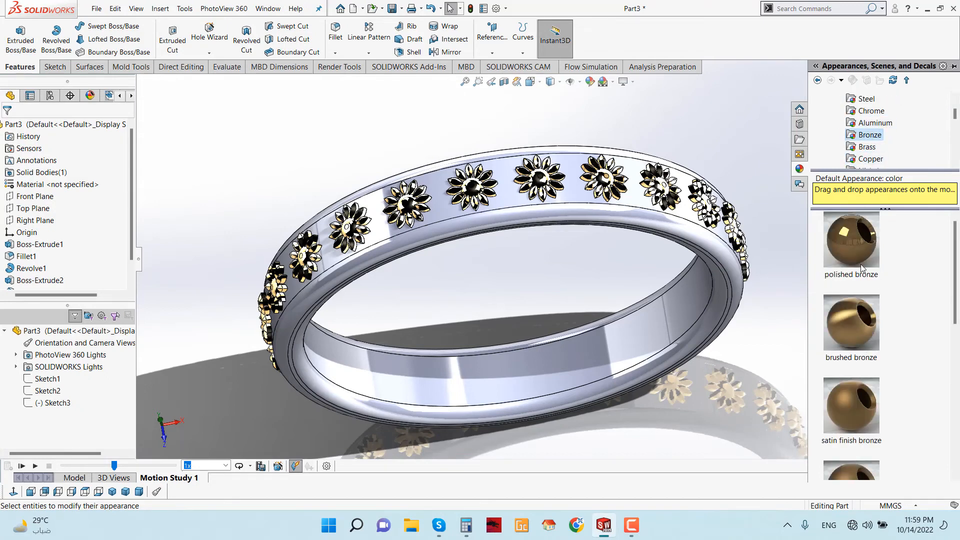
left_click_drag(852, 240, 667, 220)
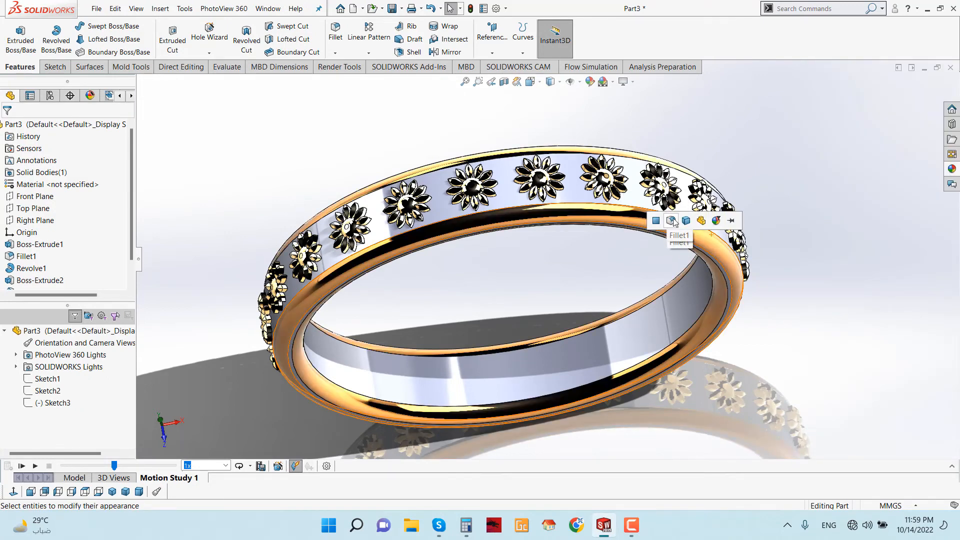